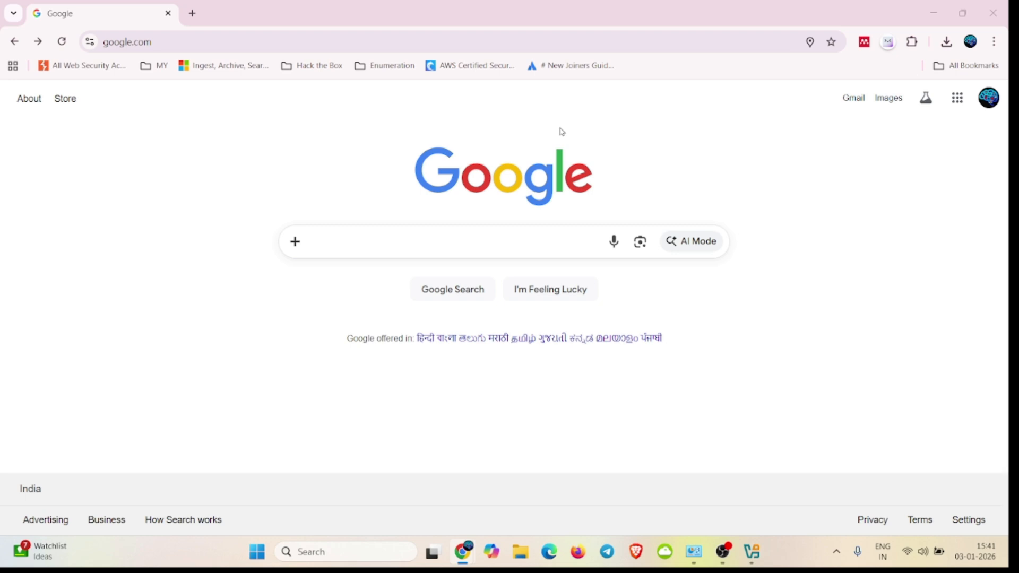
# Step: Search Google for "kali linux download ova"
pyautogui.click(489, 249)
pyautogui.write('kali linux')
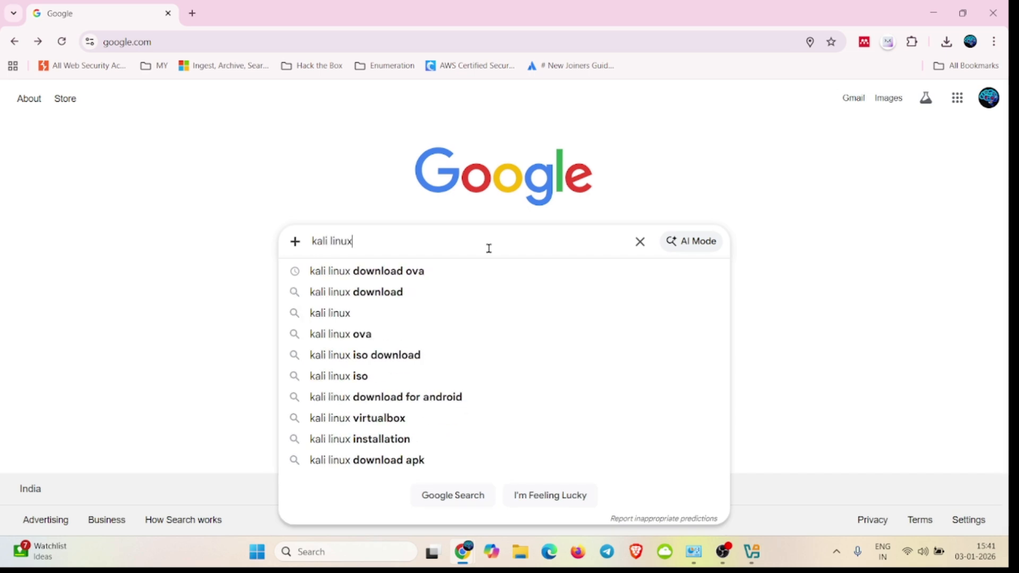
pyautogui.press('Down')
pyautogui.press('BackSpace')
pyautogui.press('BackSpace')
pyautogui.press('BackSpace')
pyautogui.press('BackSpace')
pyautogui.press('BackSpace')
pyautogui.press('BackSpace')
pyautogui.press('BackSpace')
pyautogui.press('BackSpace')
pyautogui.press('BackSpace')
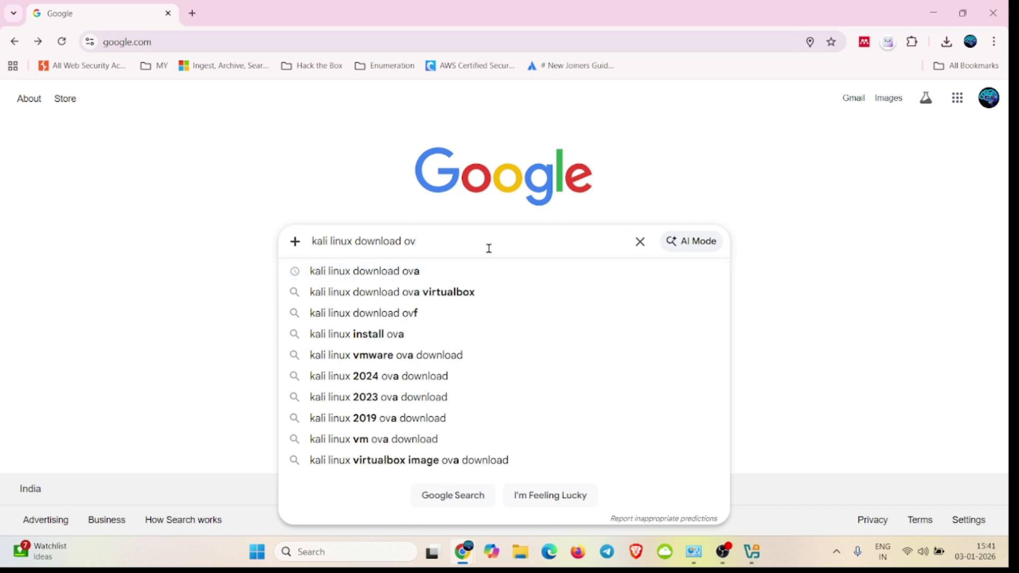
pyautogui.press('BackSpace')
pyautogui.press('BackSpace')
pyautogui.press('BackSpace')
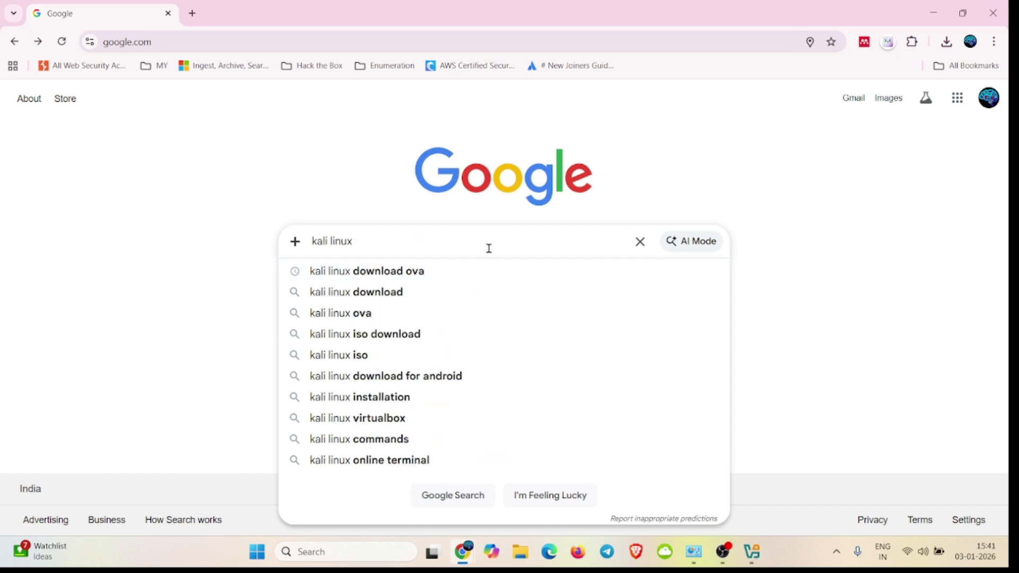
pyautogui.press('Down')
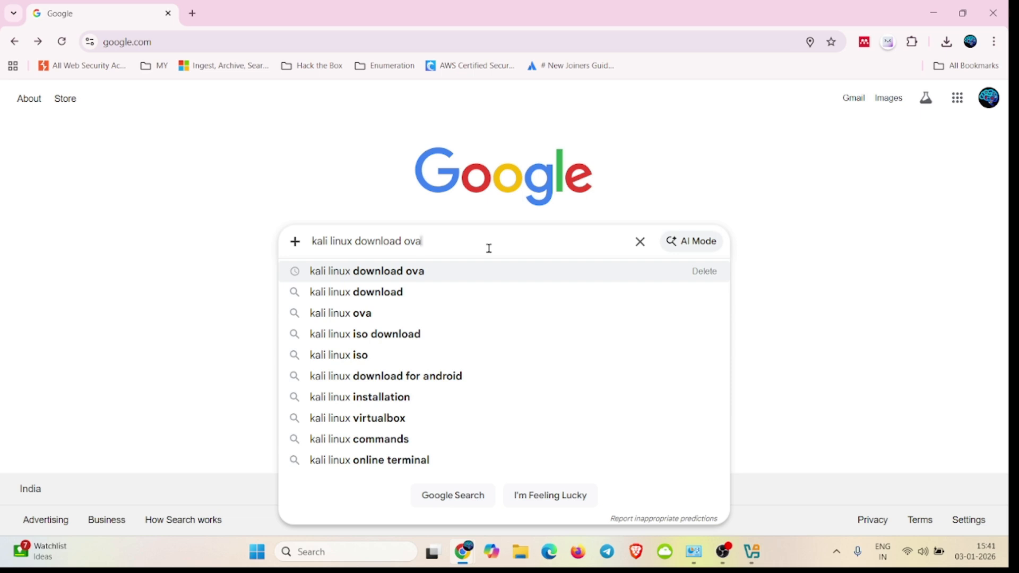
pyautogui.press('Return')
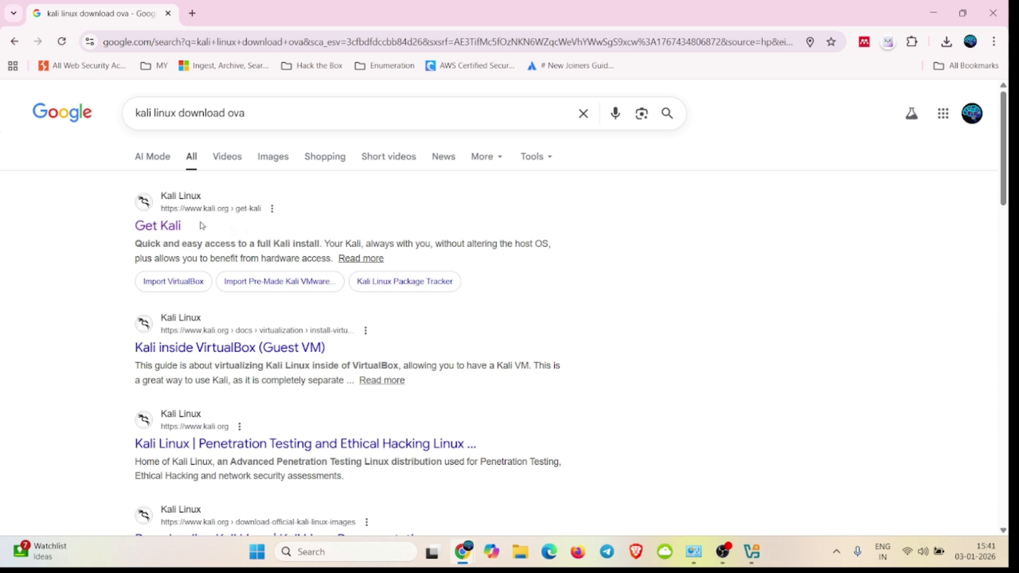
# Step: Open the Get Kali page from the search results and go to its pre-built Virtual Machines section
pyautogui.click(164, 230)
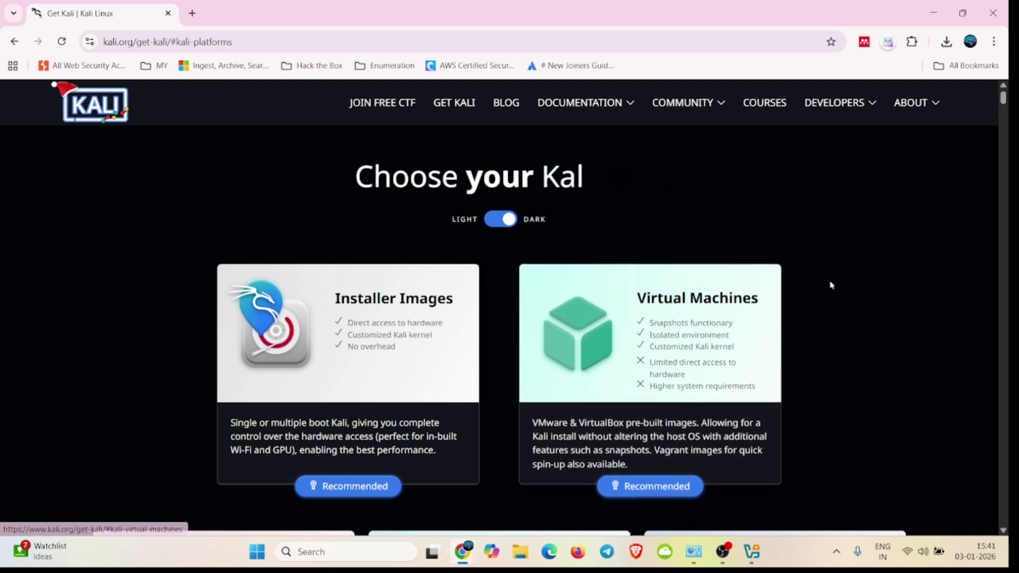
pyautogui.scroll(-1, 831, 285)
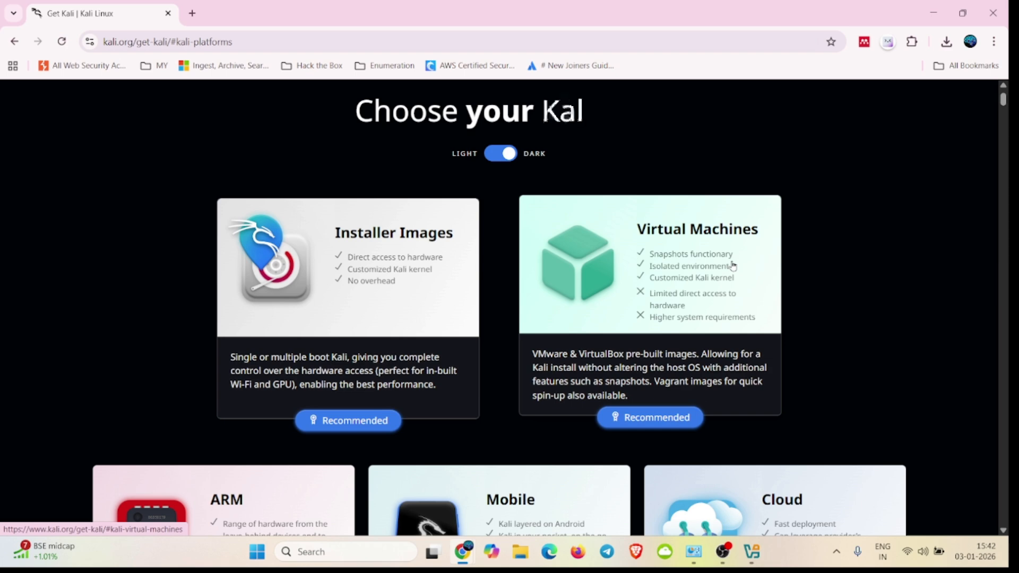
pyautogui.scroll(-2, 733, 265)
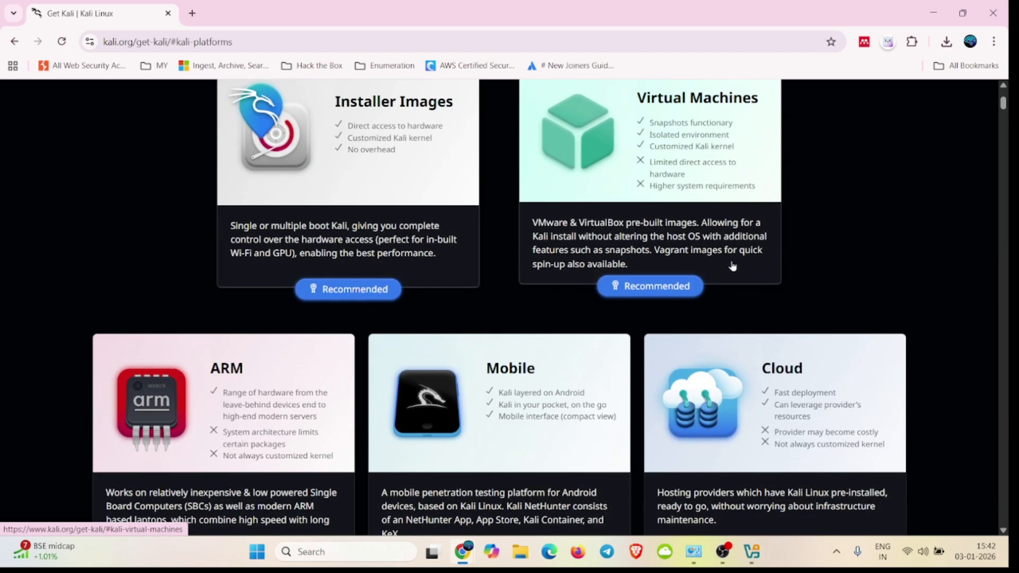
pyautogui.click(659, 287)
pyautogui.scroll(-3, 400, 233)
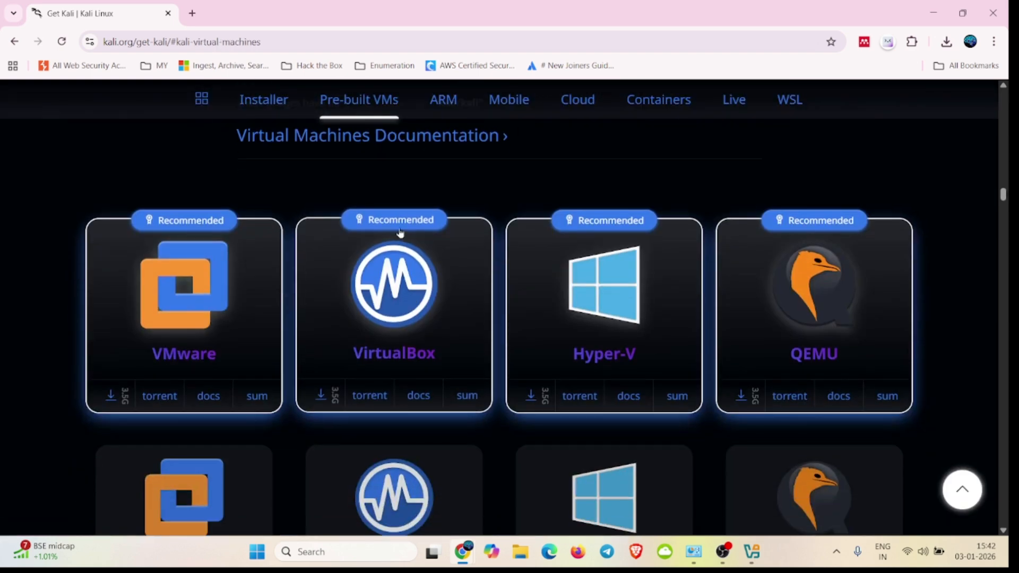
# Step: Download the recommended pre-built VirtualBox image of Kali Linux and check its progress in the recent downloads
pyautogui.scroll(1, 401, 230)
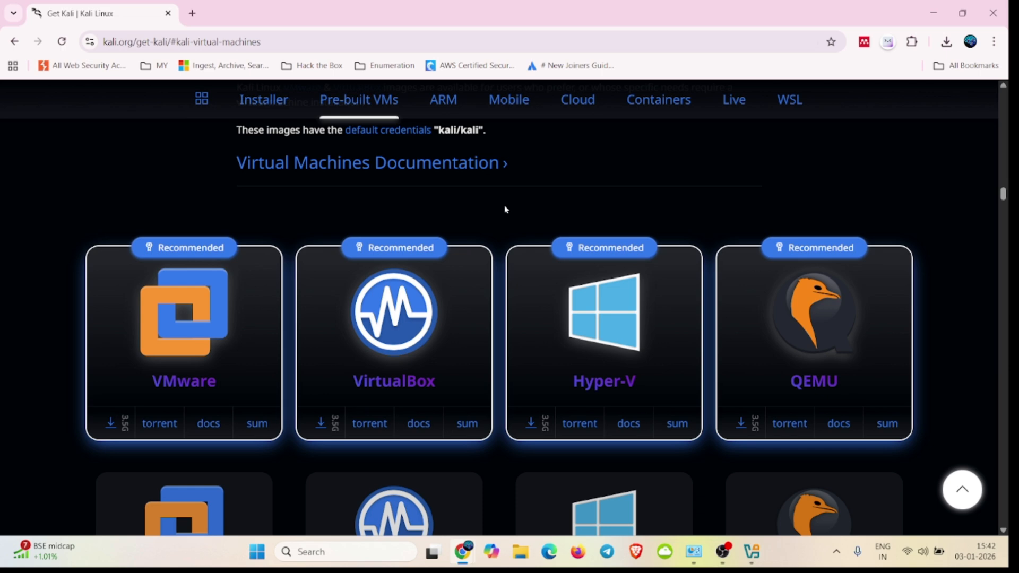
pyautogui.scroll(-1, 496, 225)
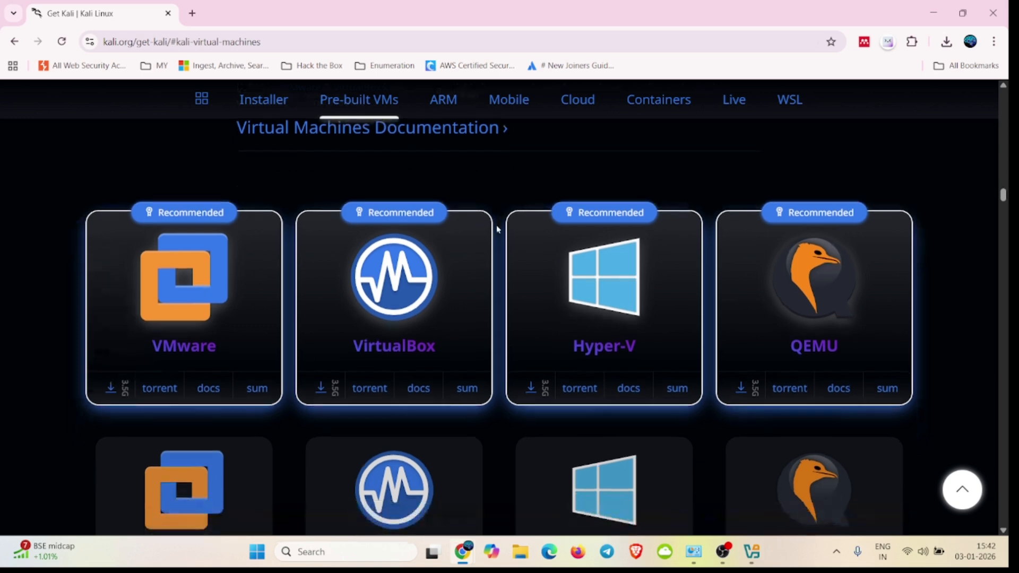
pyautogui.click(321, 387)
pyautogui.click(945, 45)
pyautogui.moveTo(857, 122)
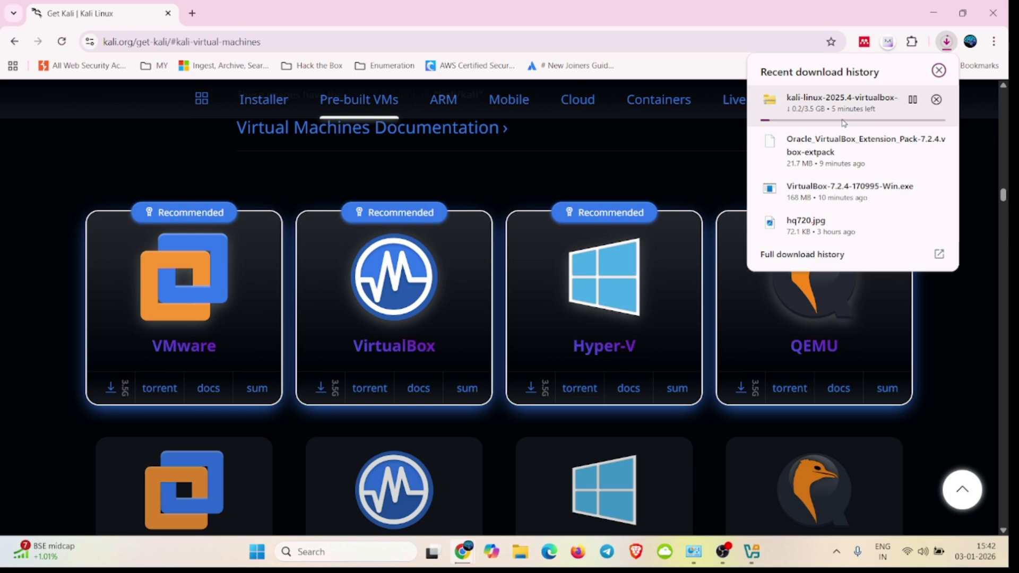
pyautogui.click(948, 43)
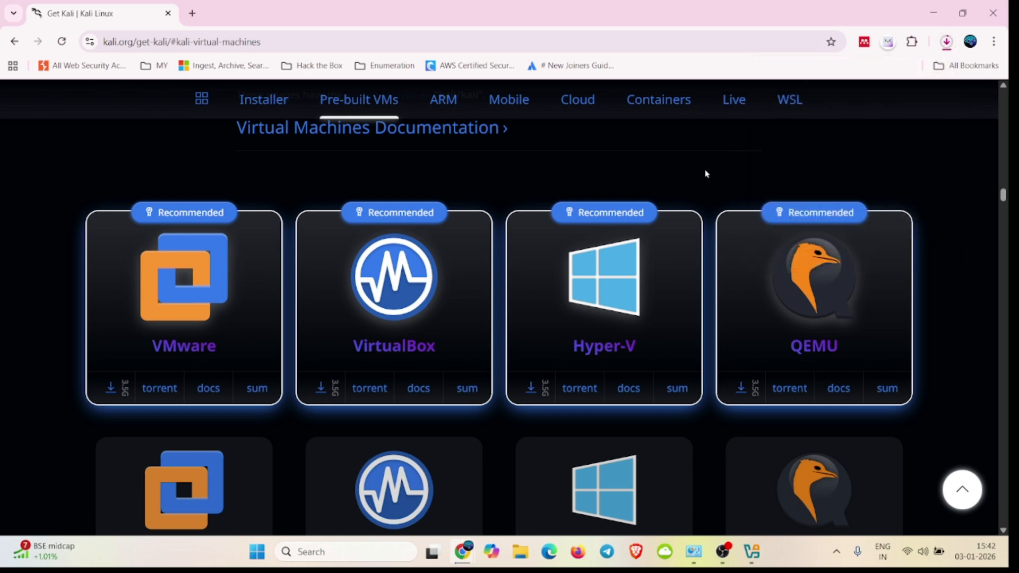
# Step: Open the Virtual Machines Documentation from the pre-built VMs section in a new browser tab and switch to it
pyautogui.scroll(10, 706, 173)
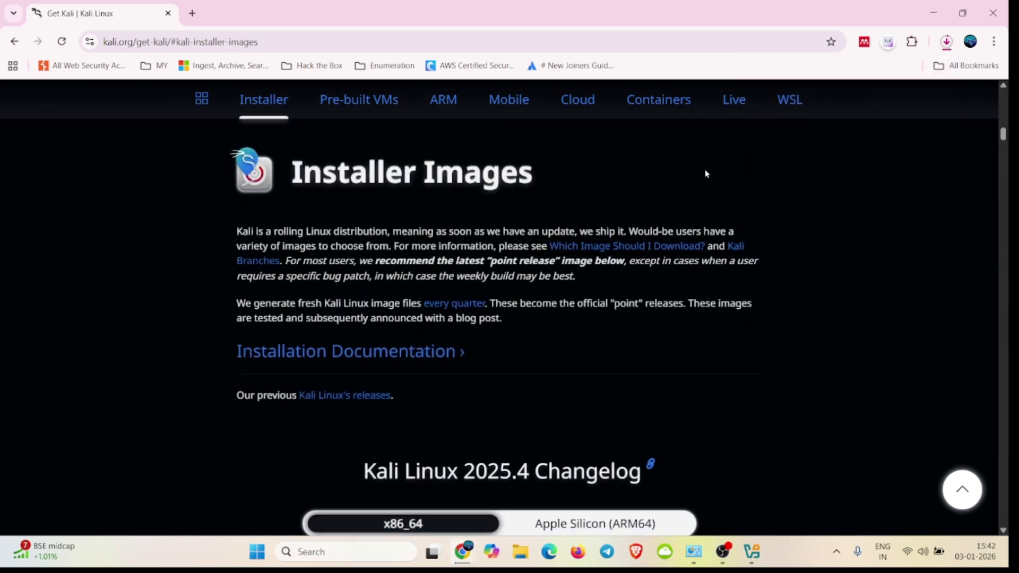
pyautogui.scroll(10, 706, 173)
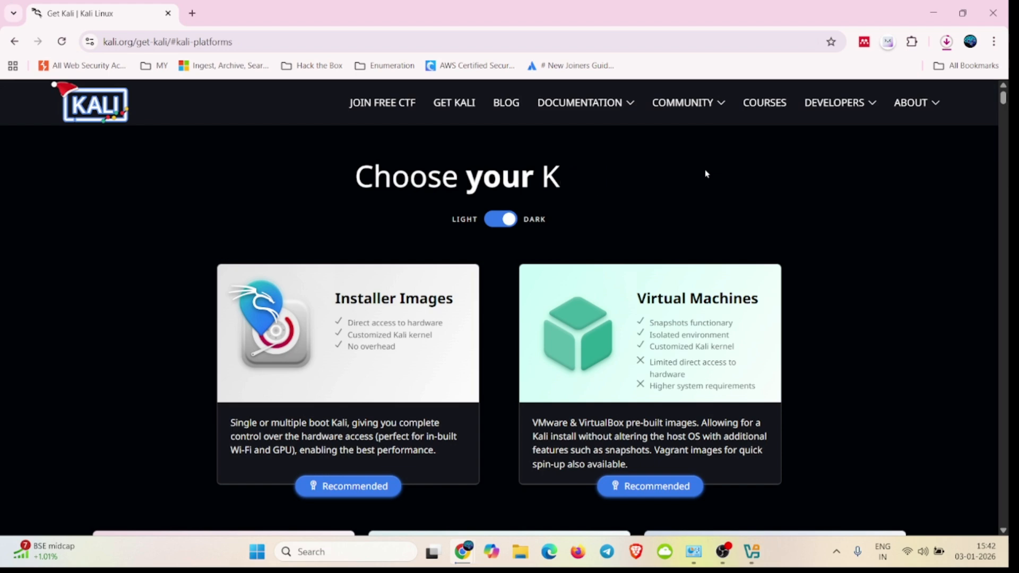
pyautogui.scroll(-4, 706, 174)
pyautogui.click(645, 282)
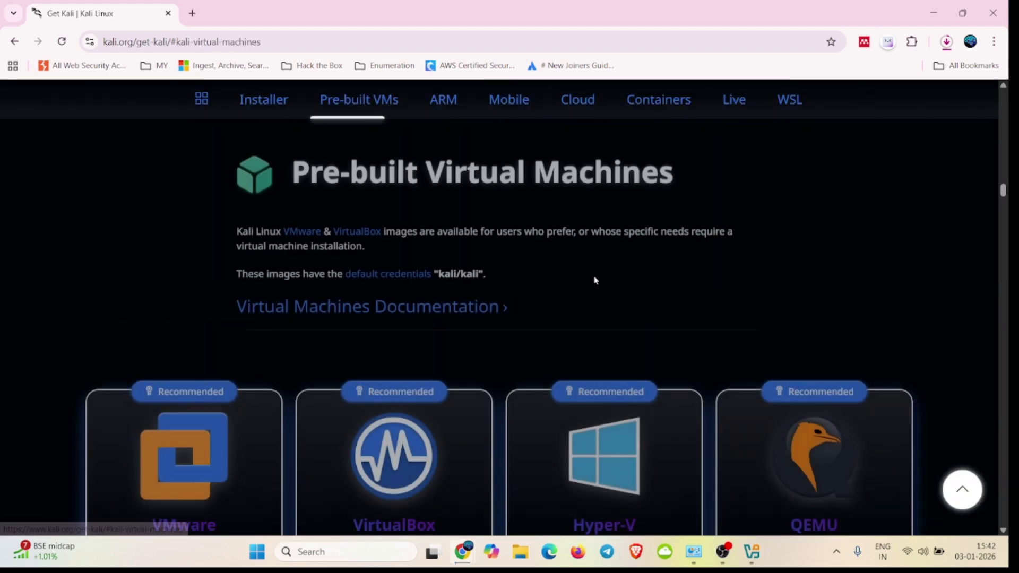
pyautogui.rightClick(394, 314)
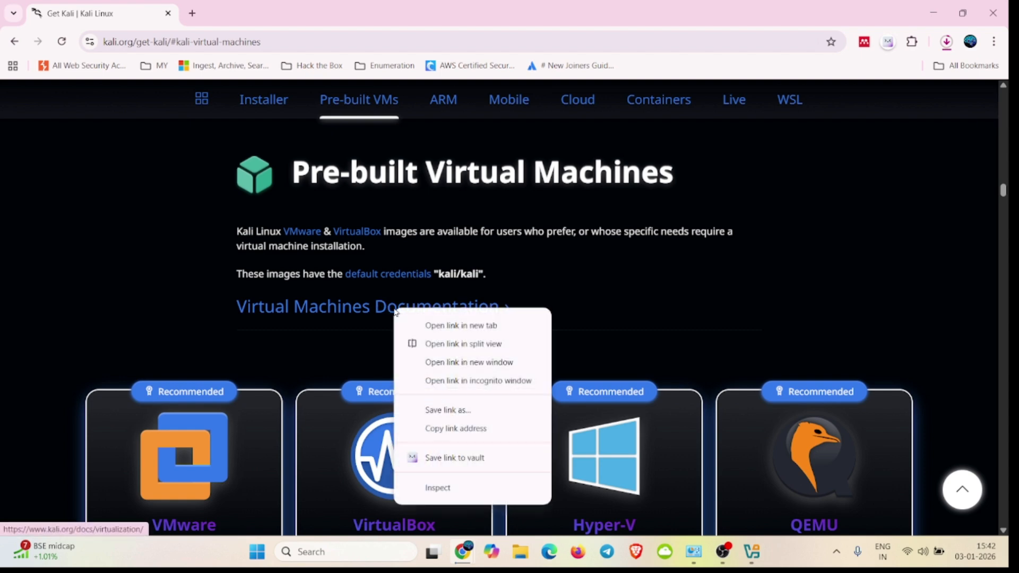
pyautogui.click(436, 330)
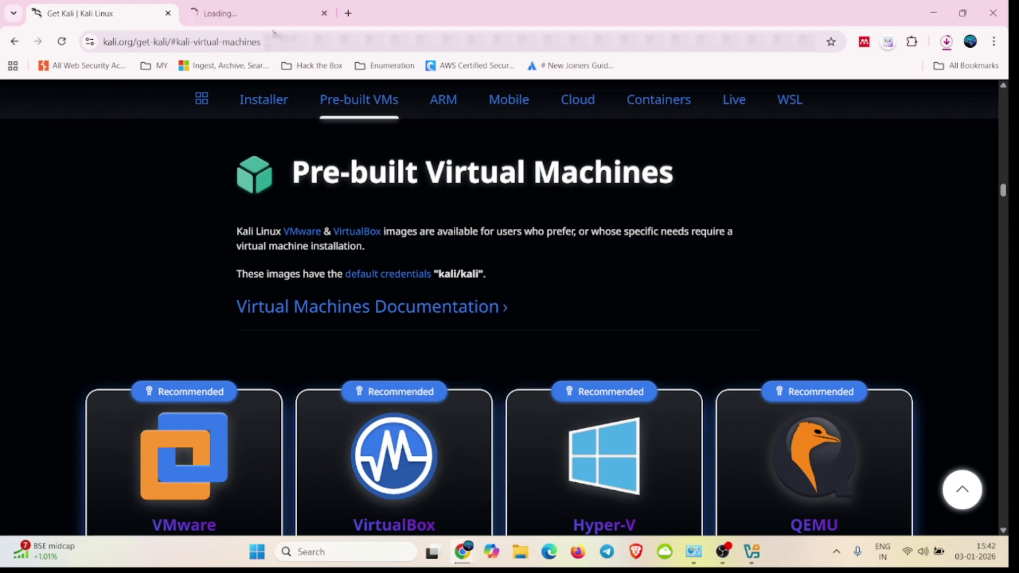
pyautogui.click(254, 14)
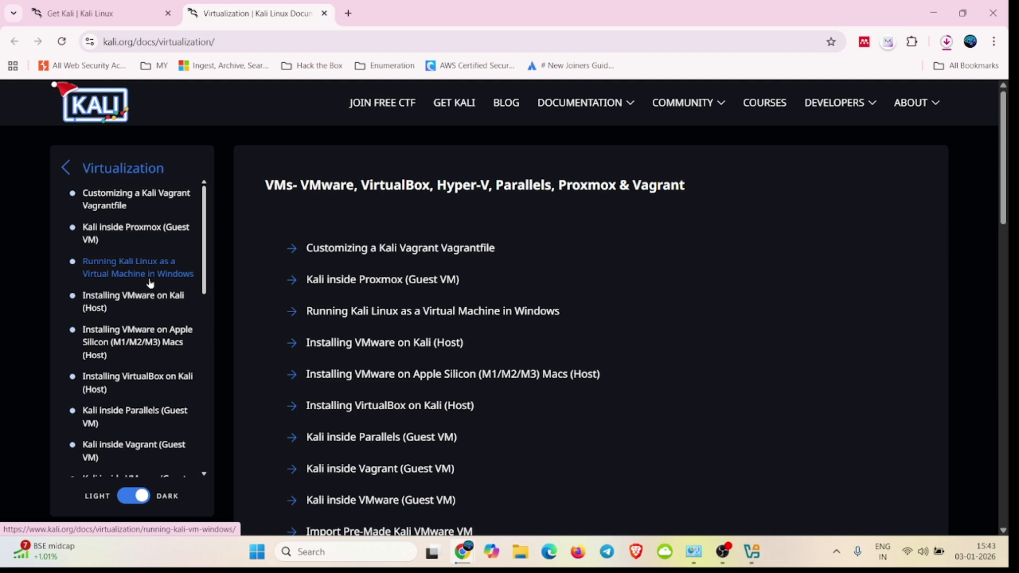
# Step: Look through the list of virtualization guides in the Kali documentation
pyautogui.scroll(-3, 150, 284)
pyautogui.scroll(-6, 150, 284)
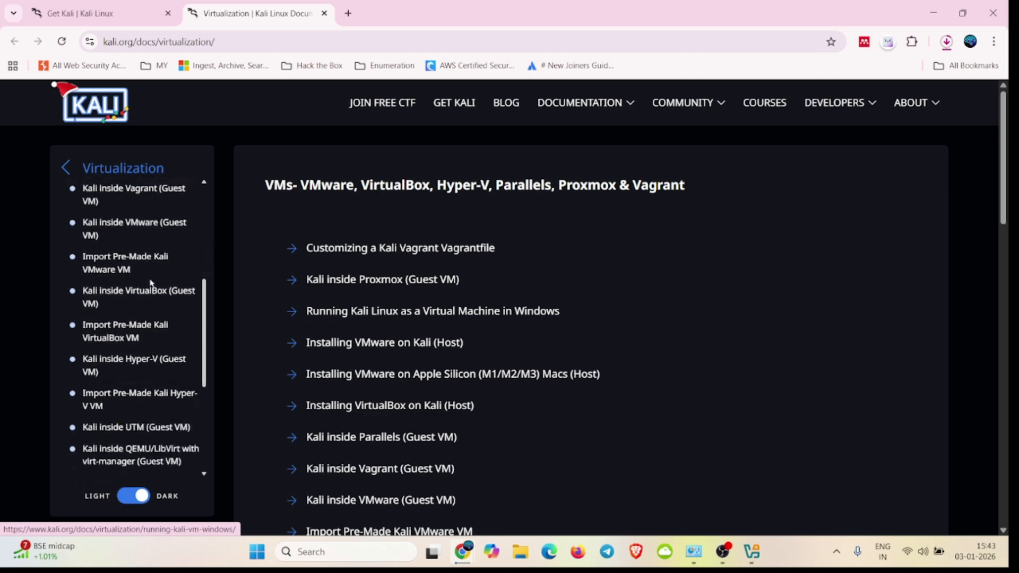
pyautogui.scroll(9, 151, 284)
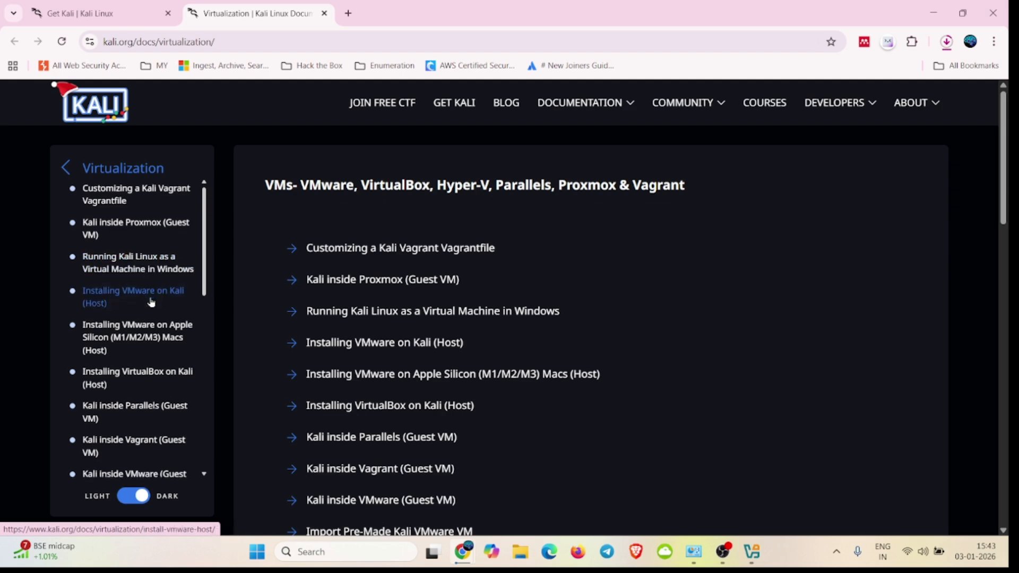
pyautogui.scroll(-1, 151, 303)
pyautogui.scroll(1, 152, 301)
pyautogui.scroll(-4, 150, 301)
pyautogui.scroll(-1, 150, 300)
pyautogui.scroll(5, 150, 300)
# Step: Go to the Kali documentation pages and open the Installing Kali Linux guide in the Installation subject
pyautogui.click(71, 166)
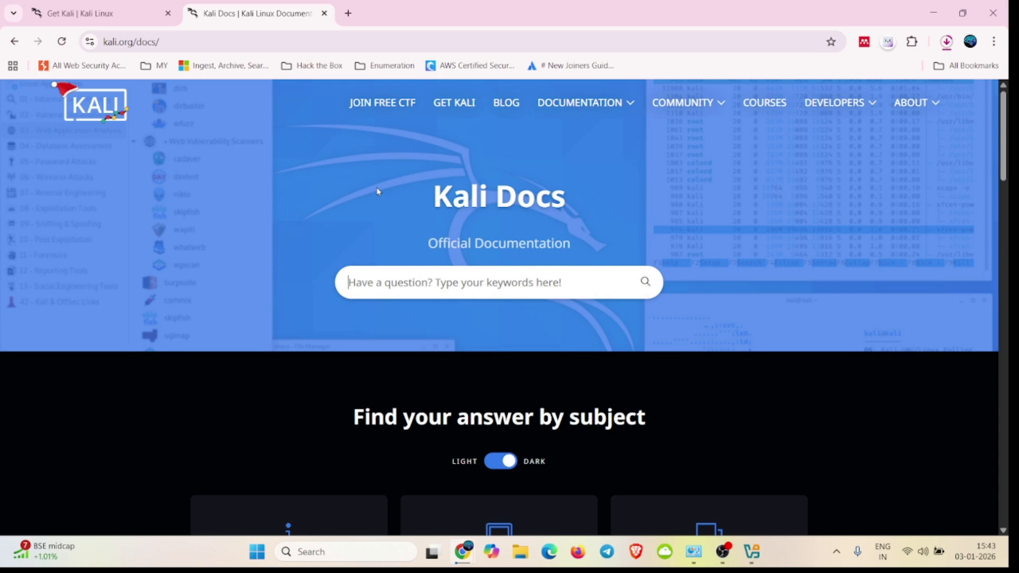
pyautogui.click(455, 105)
pyautogui.moveTo(583, 107)
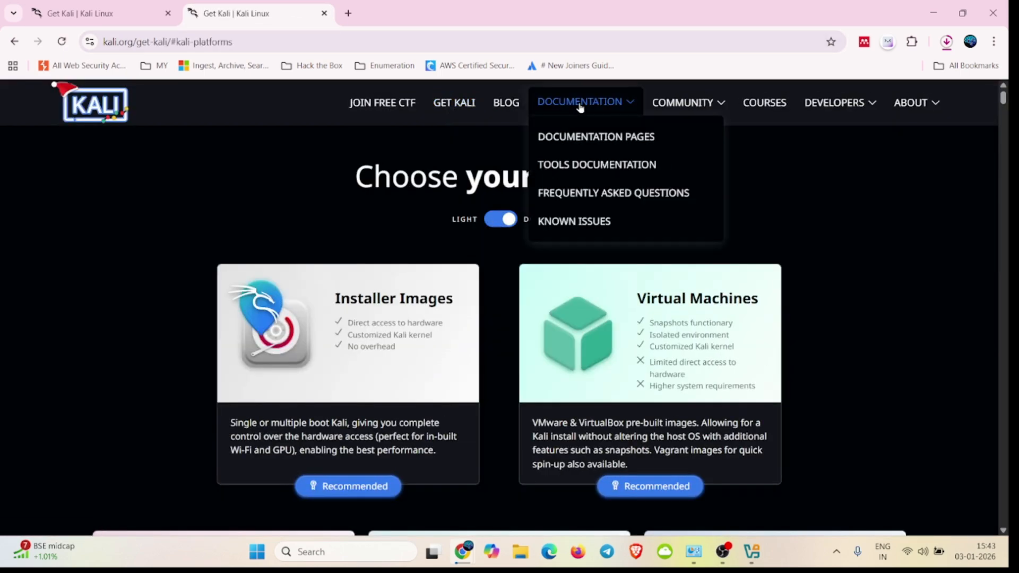
pyautogui.click(588, 139)
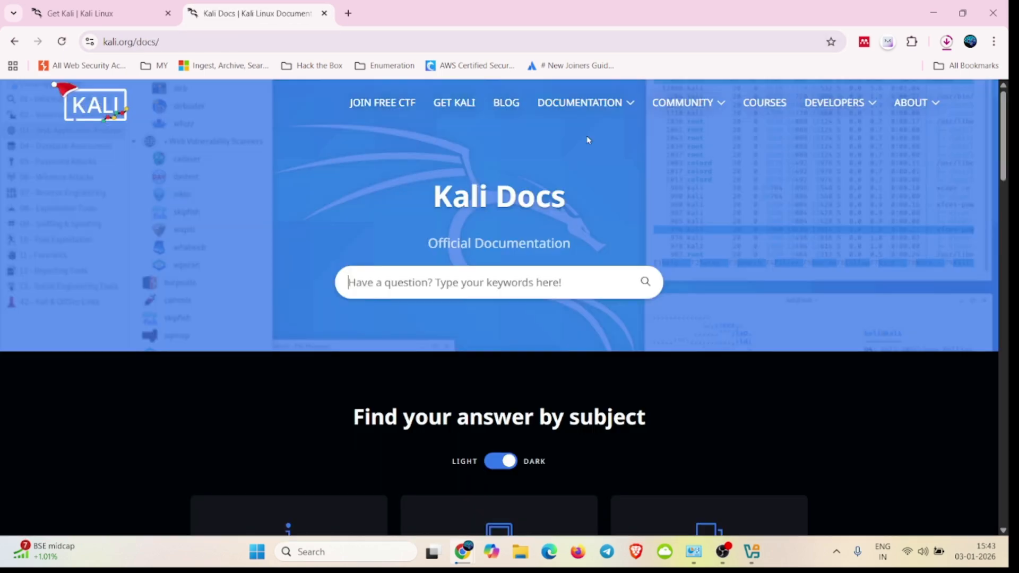
pyautogui.scroll(-7, 503, 269)
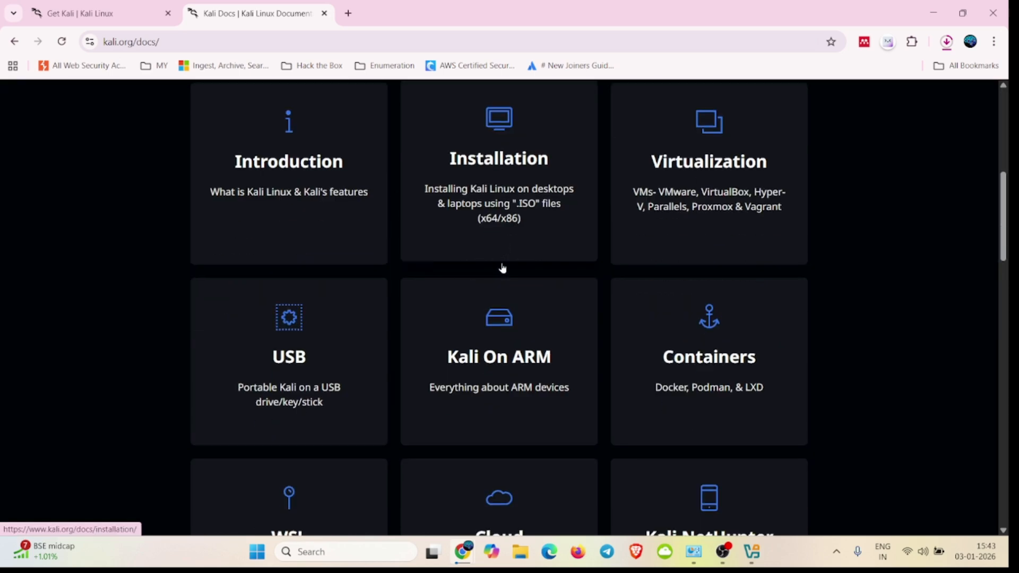
pyautogui.click(513, 195)
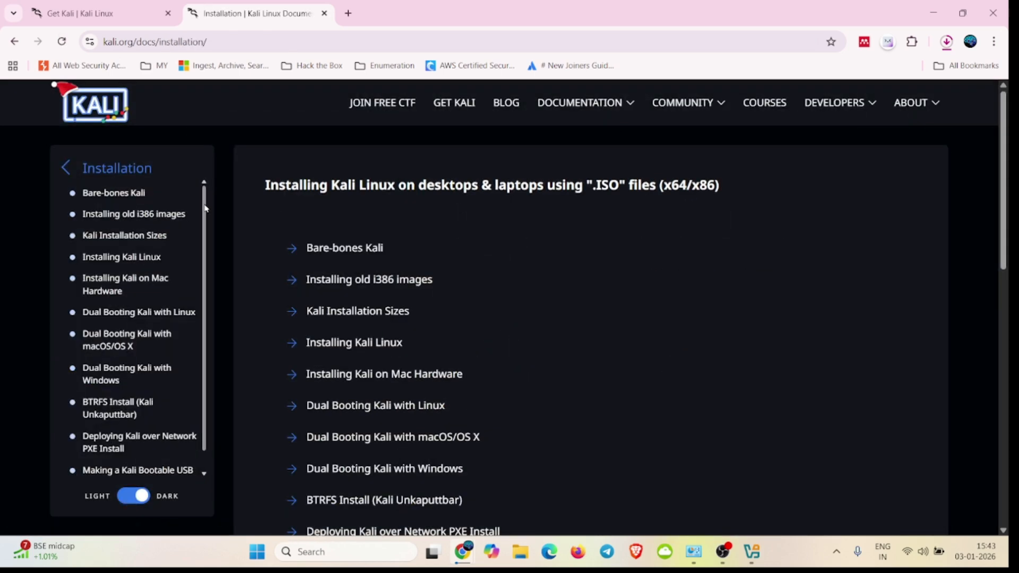
pyautogui.click(148, 260)
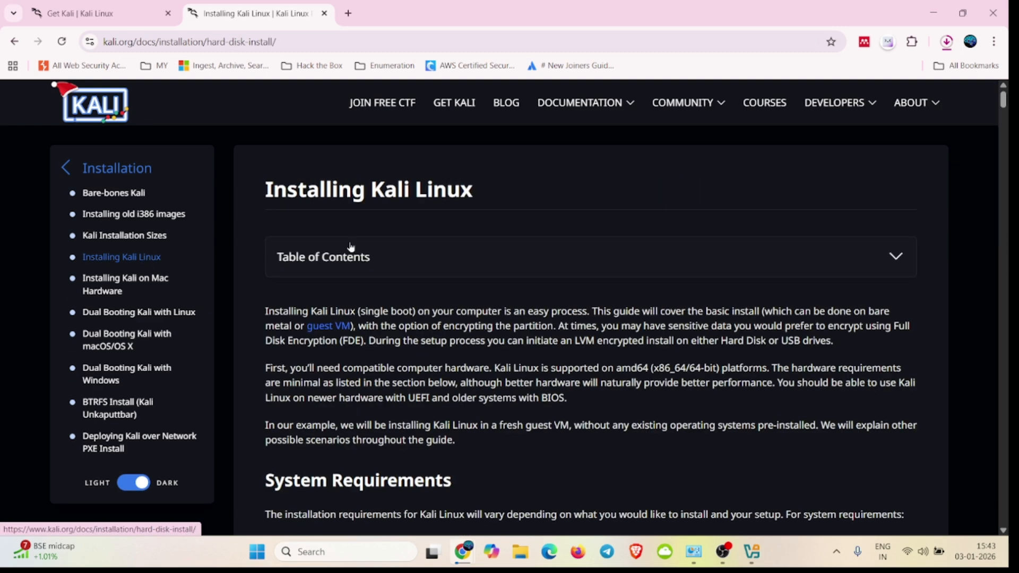
# Step: Review the system requirements and installation prerequisites in the Installing Kali Linux guide
pyautogui.scroll(-4, 414, 282)
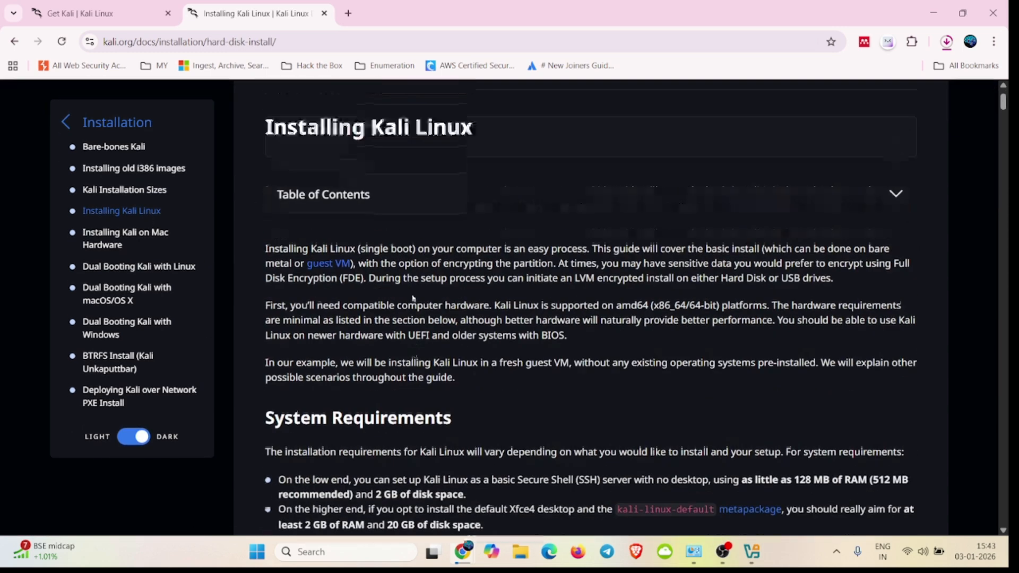
pyautogui.scroll(-1, 414, 299)
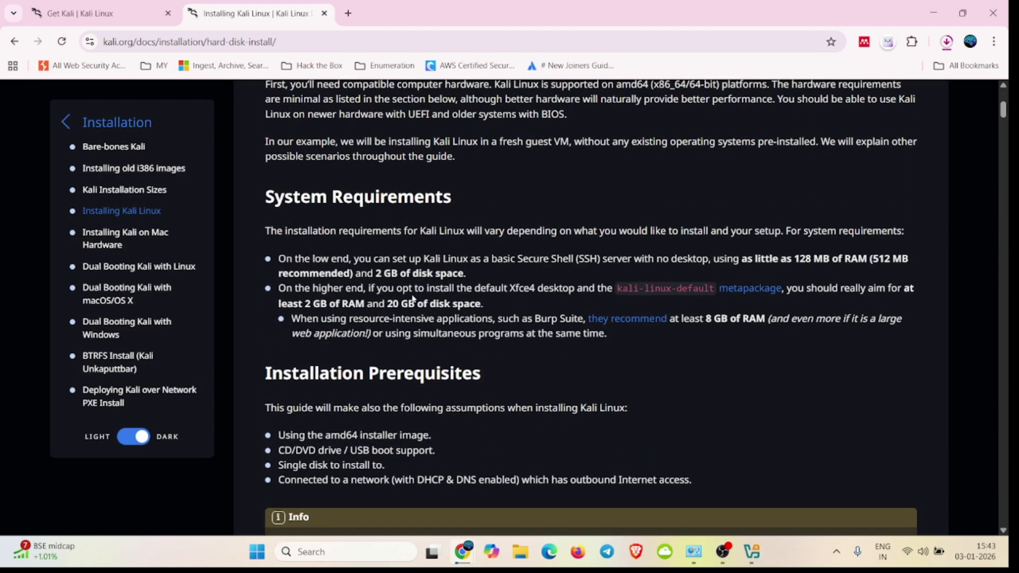
pyautogui.scroll(-1, 391, 261)
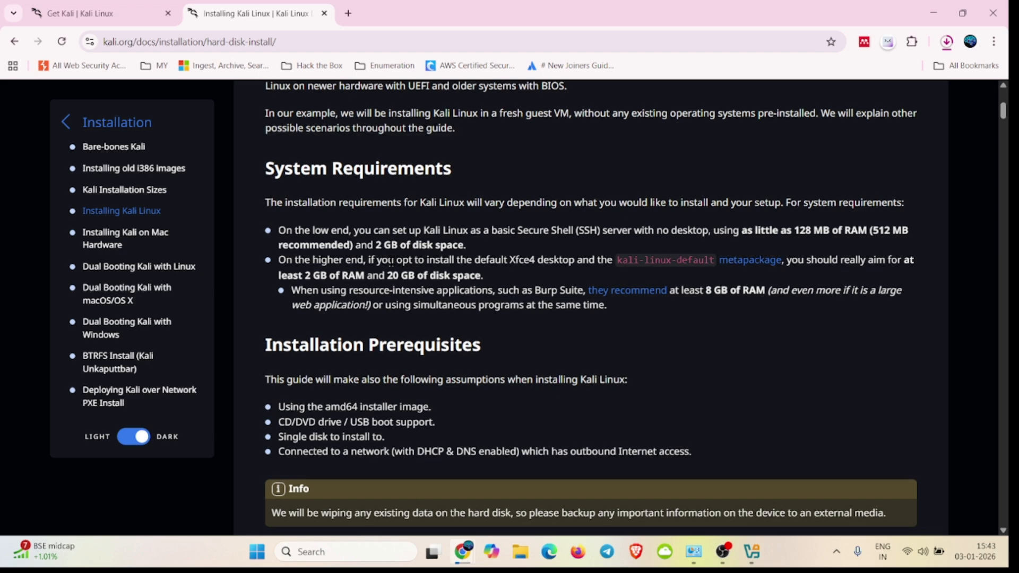
pyautogui.scroll(-2, 391, 262)
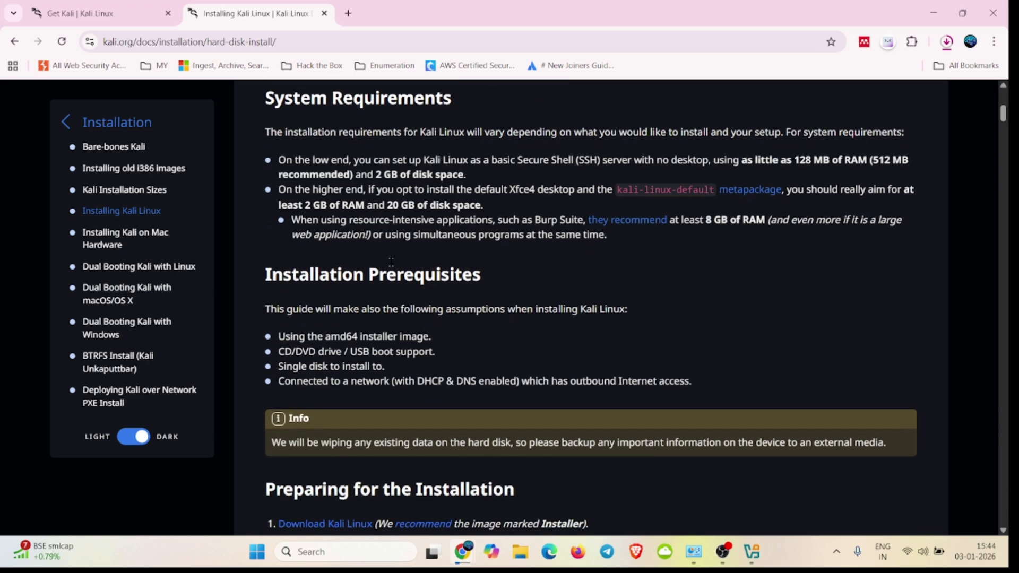
pyautogui.scroll(-2, 399, 184)
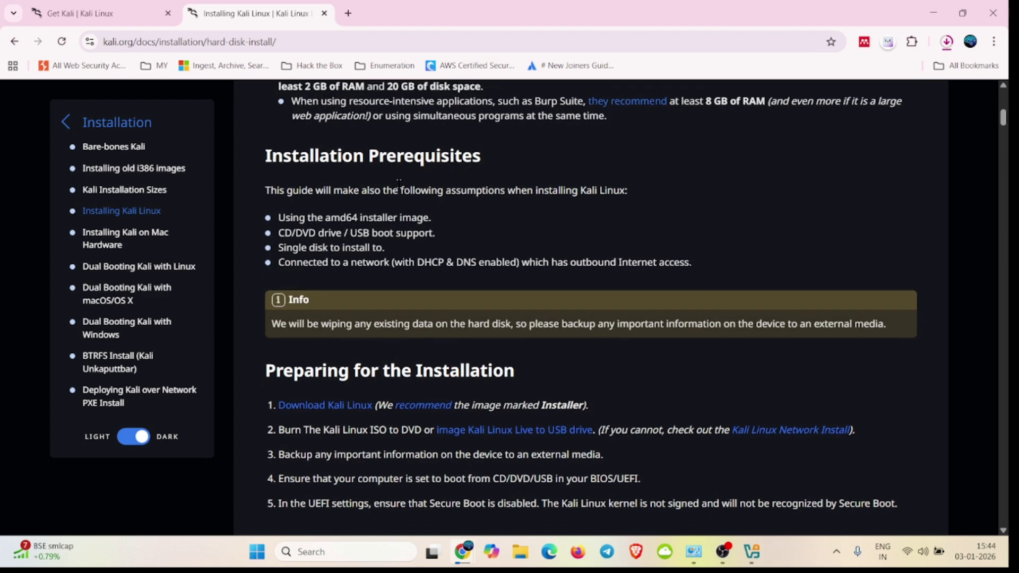
pyautogui.scroll(1, 399, 184)
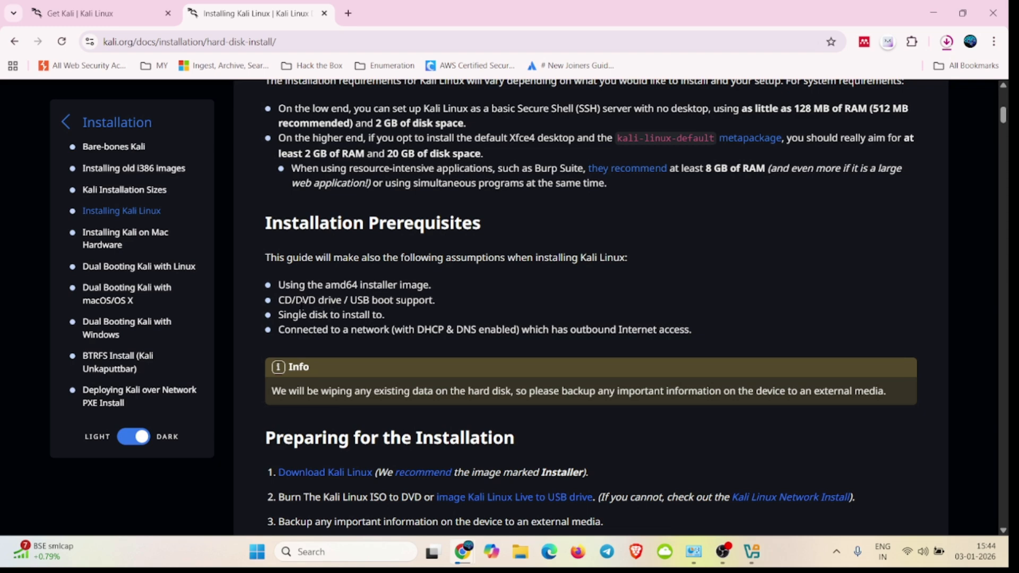
pyautogui.scroll(-1, 419, 304)
pyautogui.scroll(1, 403, 276)
pyautogui.scroll(2, 396, 249)
pyautogui.scroll(3, 396, 249)
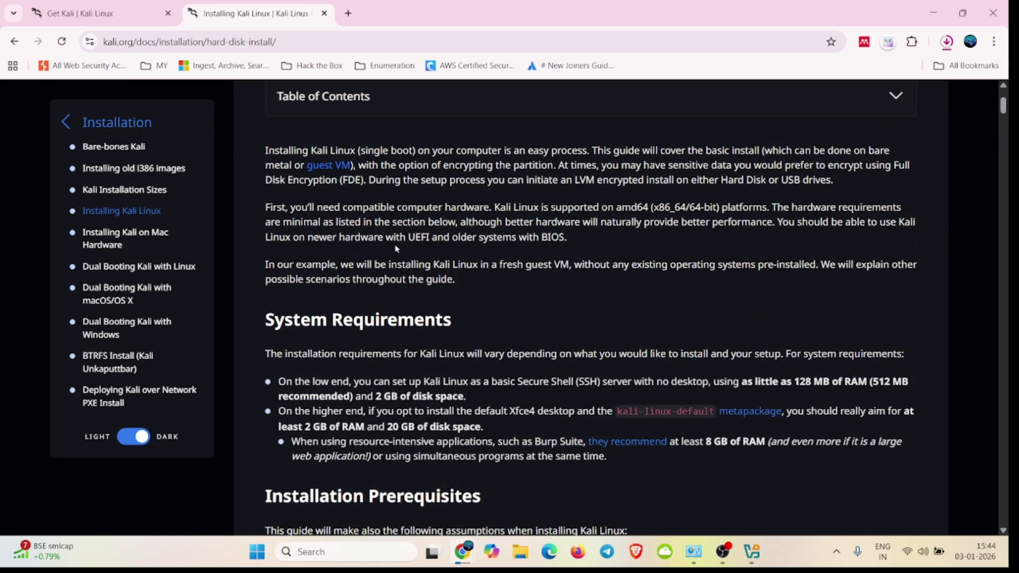
pyautogui.scroll(-3, 395, 249)
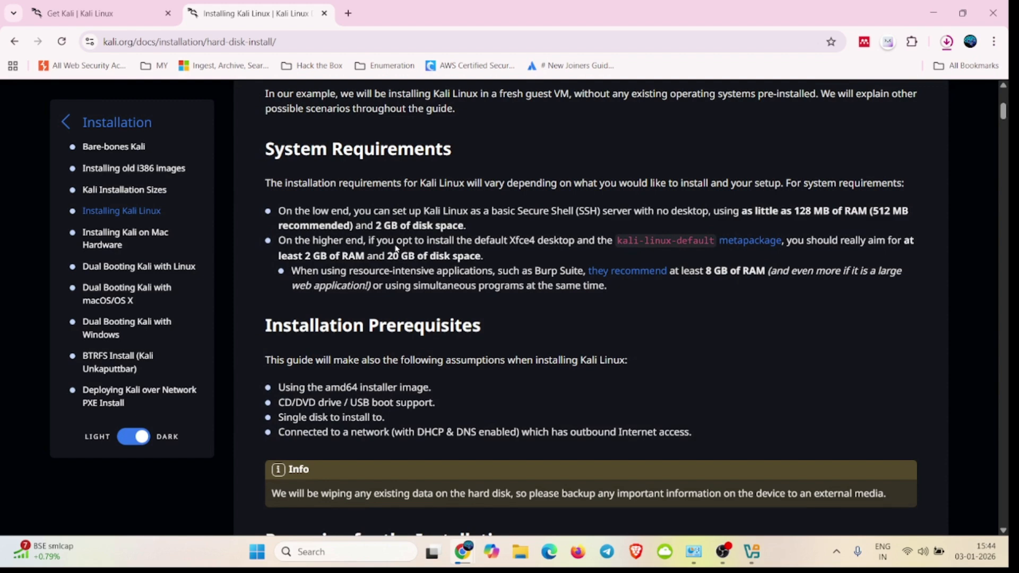
# Step: Read through the Kali installation guide from the prerequisites and preparation sections to the boot, language, network and user account steps
pyautogui.scroll(-2, 396, 247)
pyautogui.scroll(-2, 394, 243)
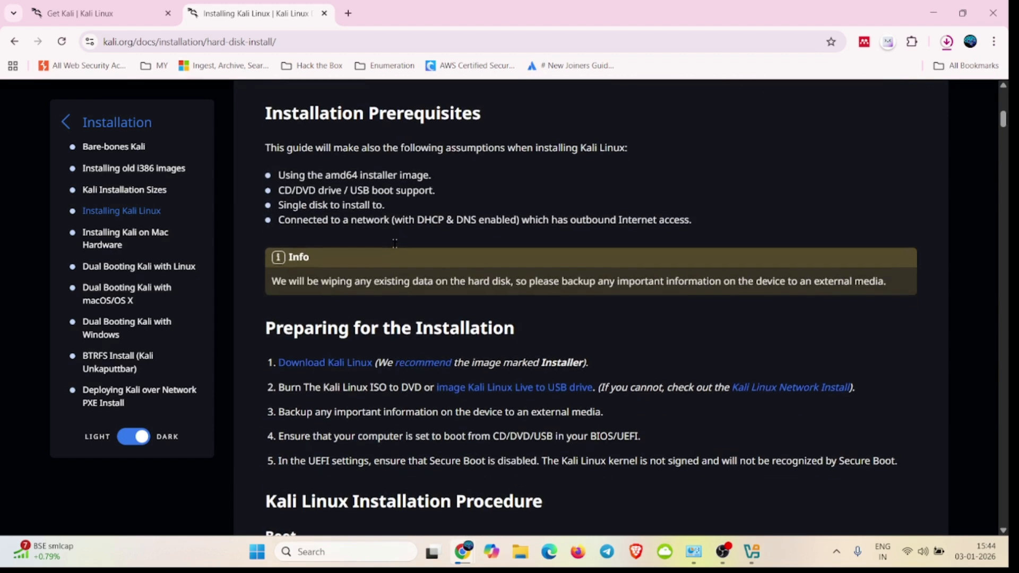
pyautogui.scroll(-4, 406, 265)
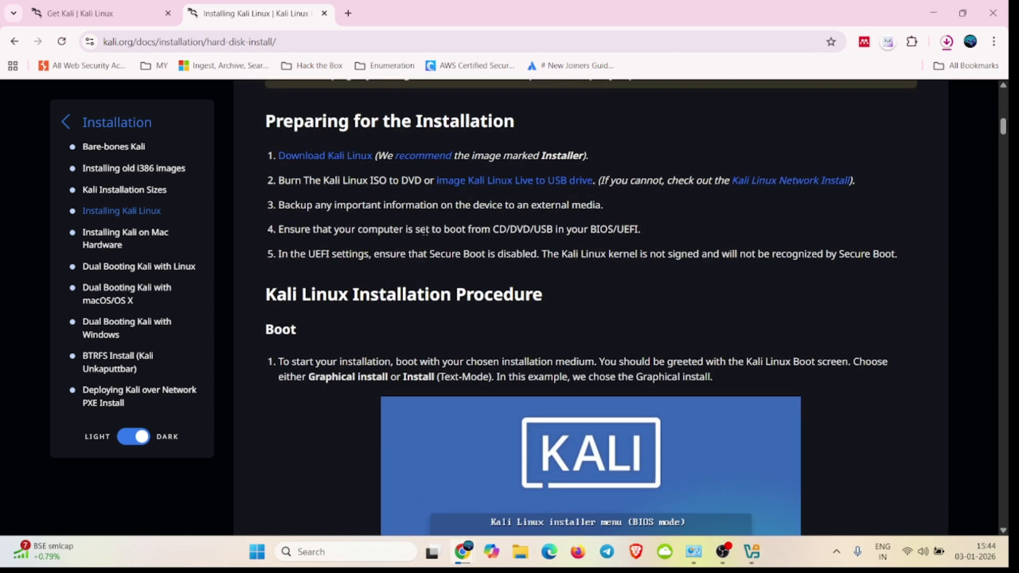
pyautogui.scroll(-14, 424, 231)
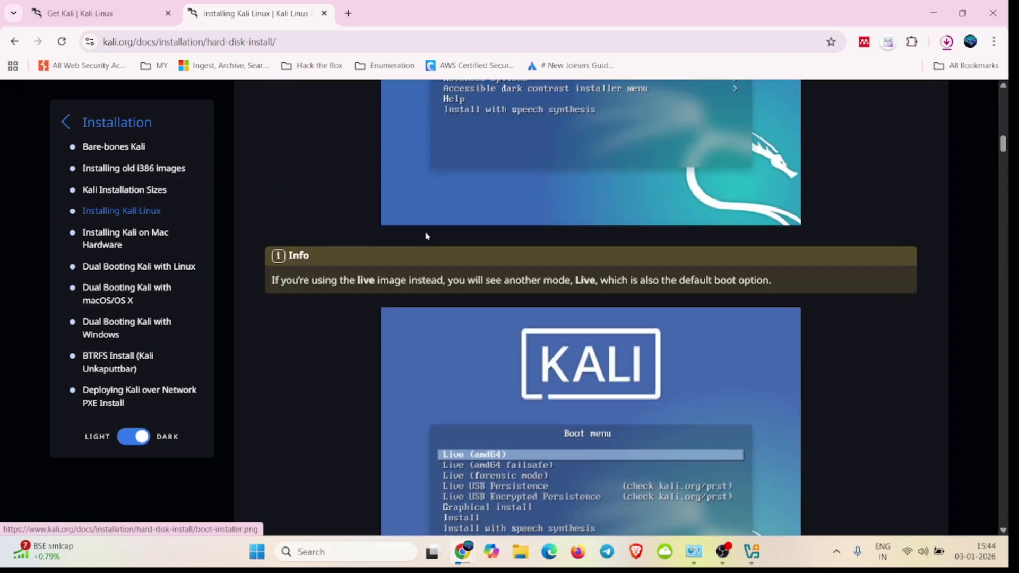
pyautogui.scroll(10, 426, 236)
pyautogui.scroll(-20, 427, 236)
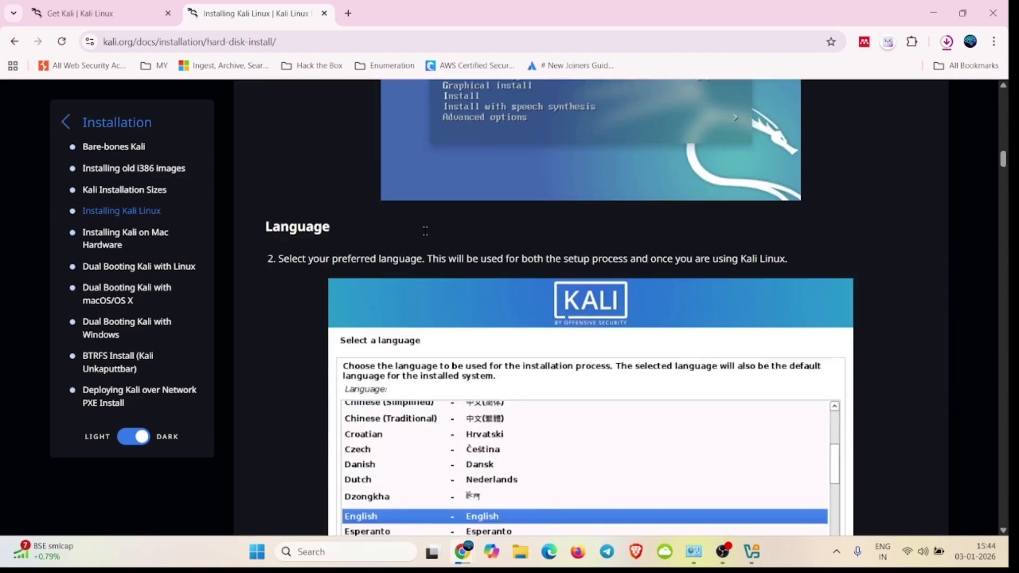
pyautogui.scroll(-20, 426, 236)
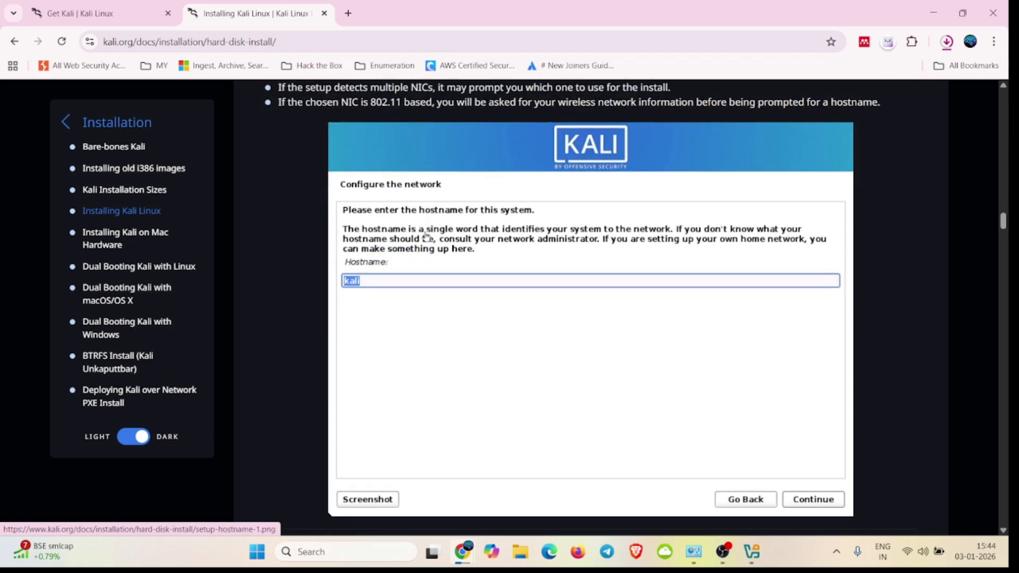
pyautogui.scroll(-3, 426, 236)
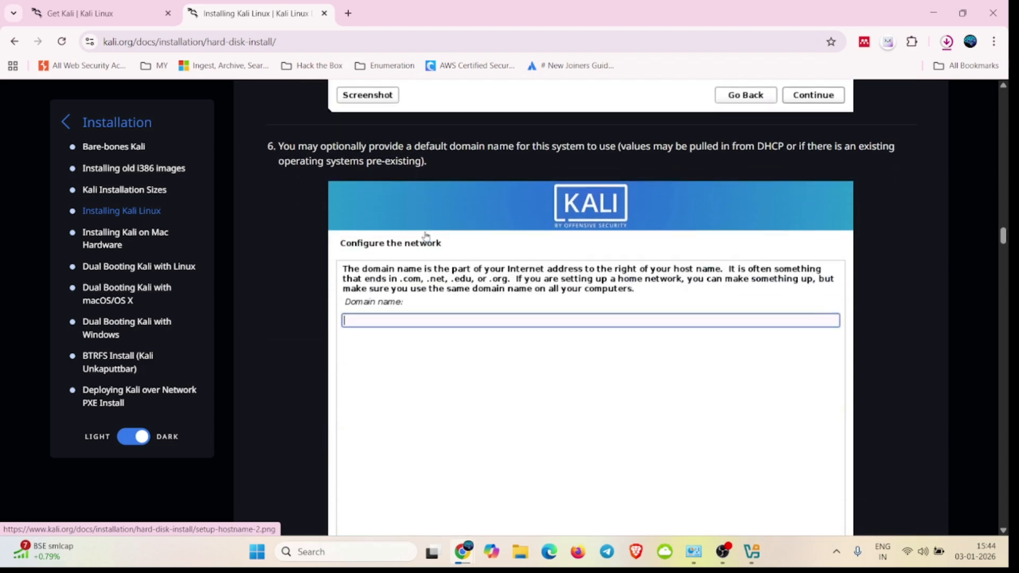
pyautogui.scroll(-5, 426, 236)
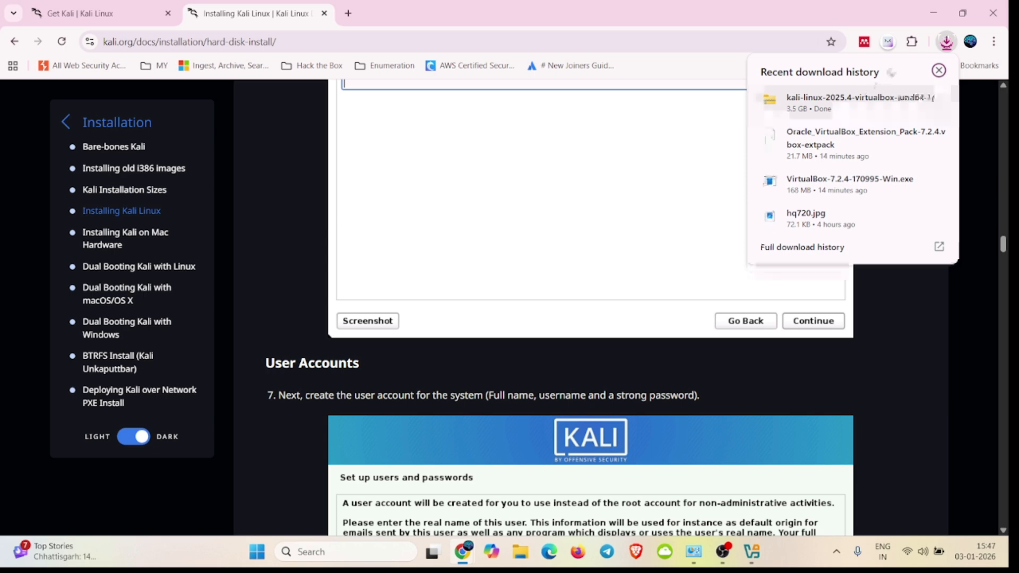
# Step: Locate the downloaded kali-linux-2025.4-virtualbox-amd64 archive in its folder and extract all its files to the suggested destination in Downloads
pyautogui.moveTo(871, 109)
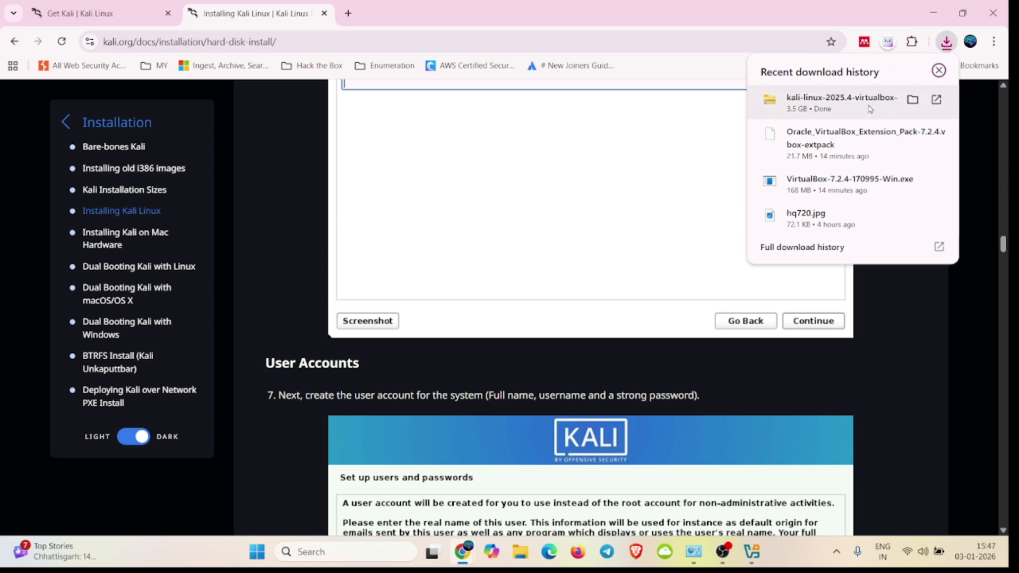
pyautogui.click(914, 101)
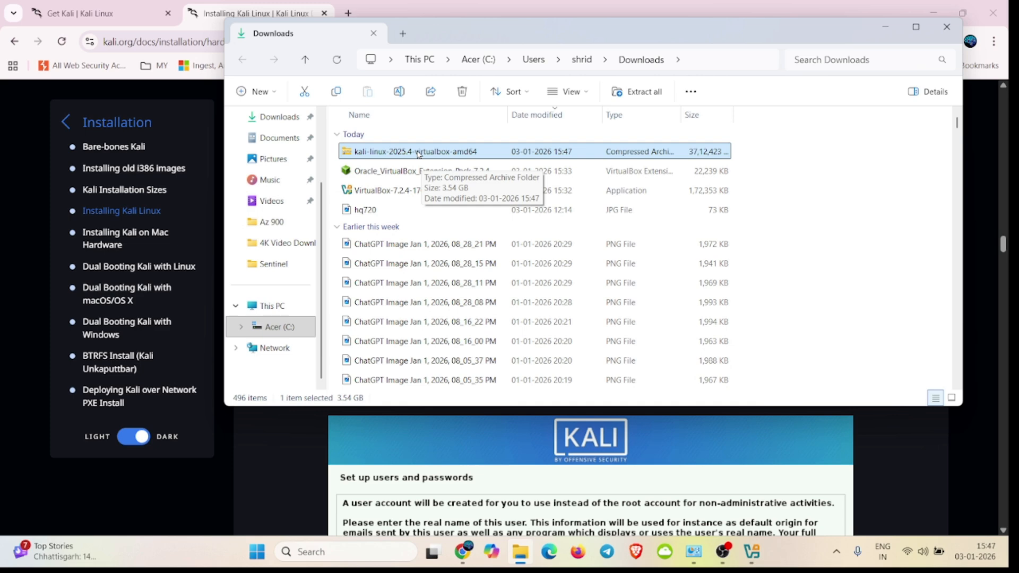
pyautogui.rightClick(448, 154)
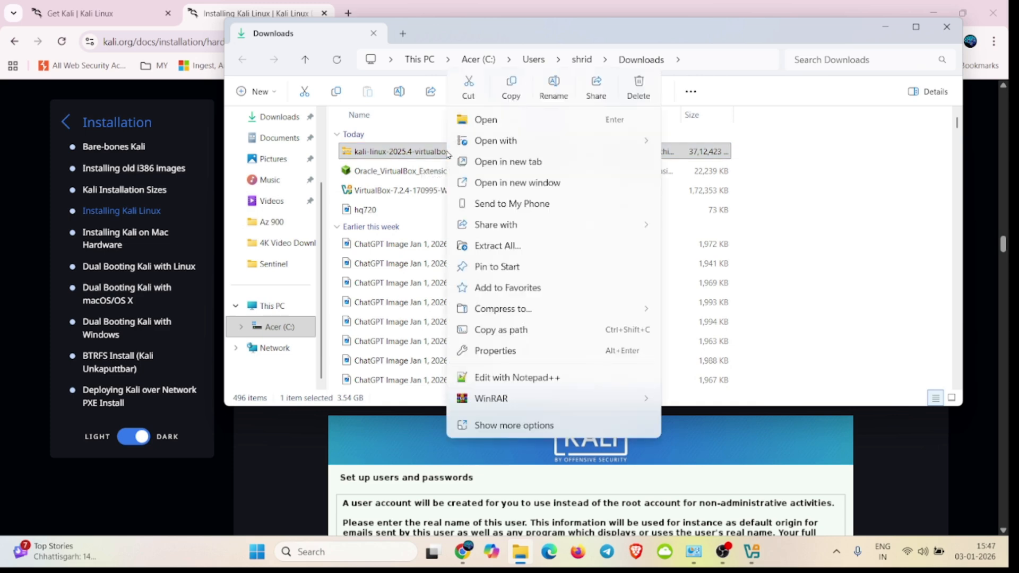
pyautogui.click(519, 252)
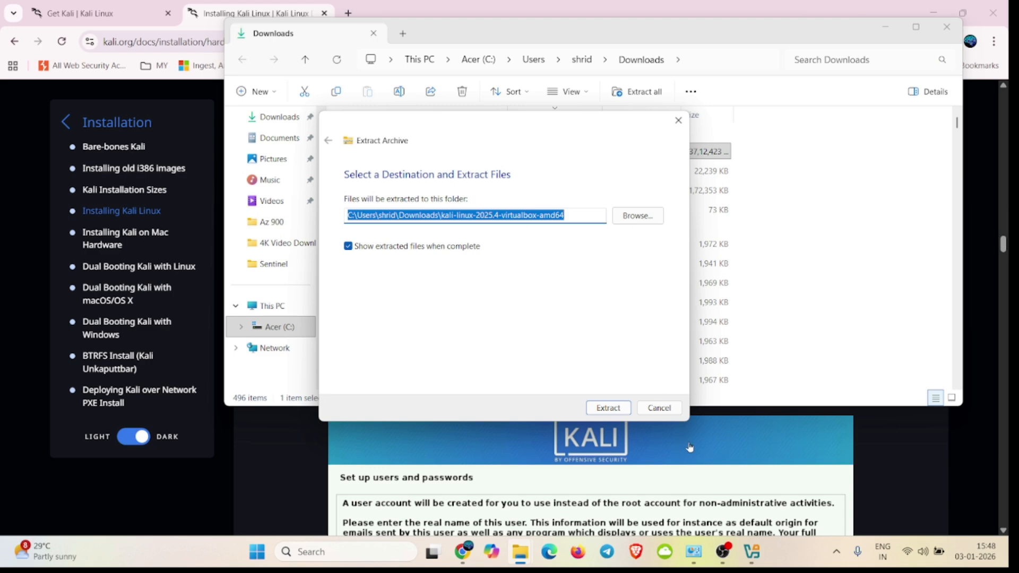
pyautogui.click(613, 413)
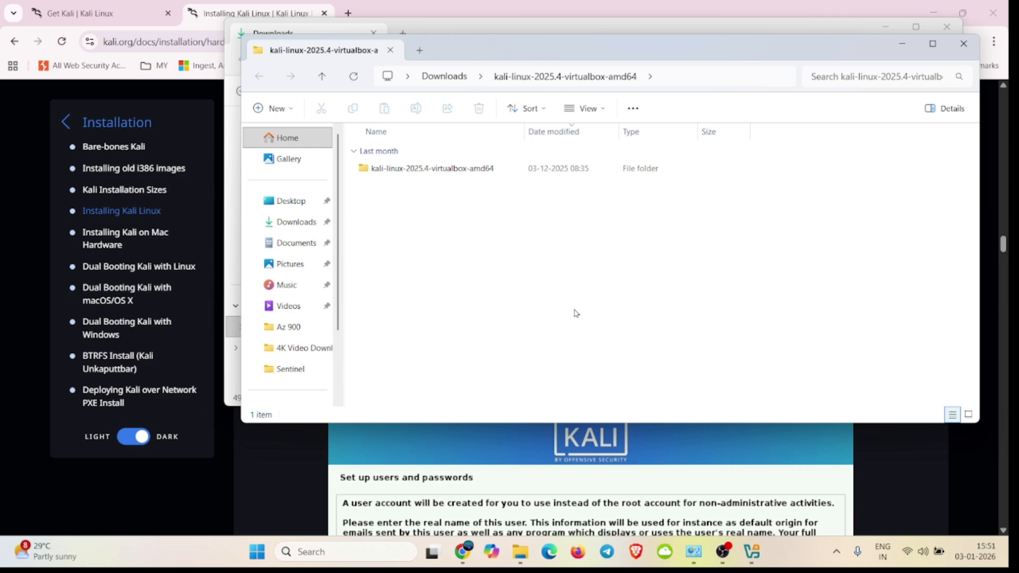
# Step: Open the inner kali-linux-2025.4-virtualbox-amd64 folder and load its VirtualBox Machine Definition file into VirtualBox
pyautogui.doubleClick(440, 171)
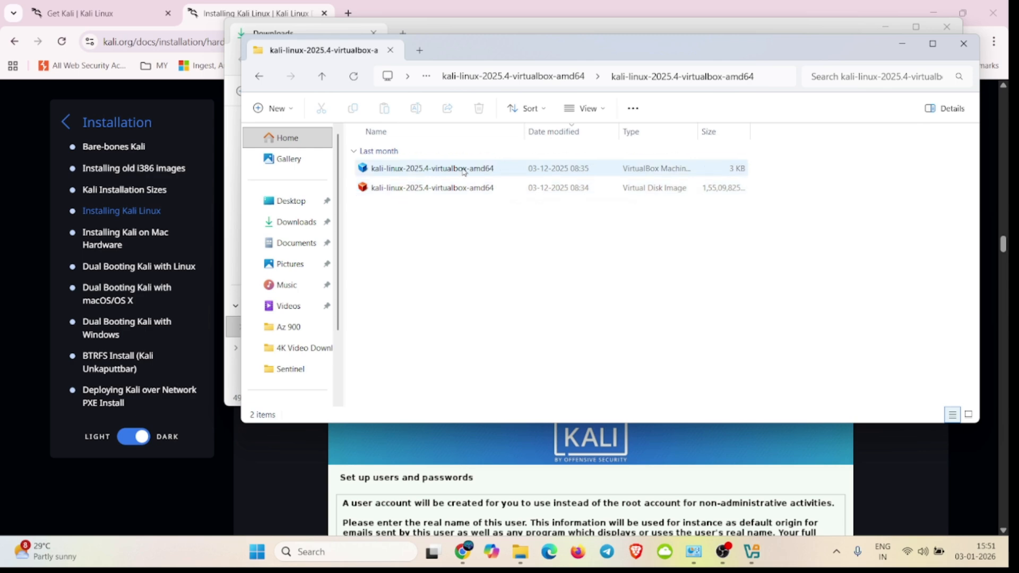
pyautogui.click(931, 49)
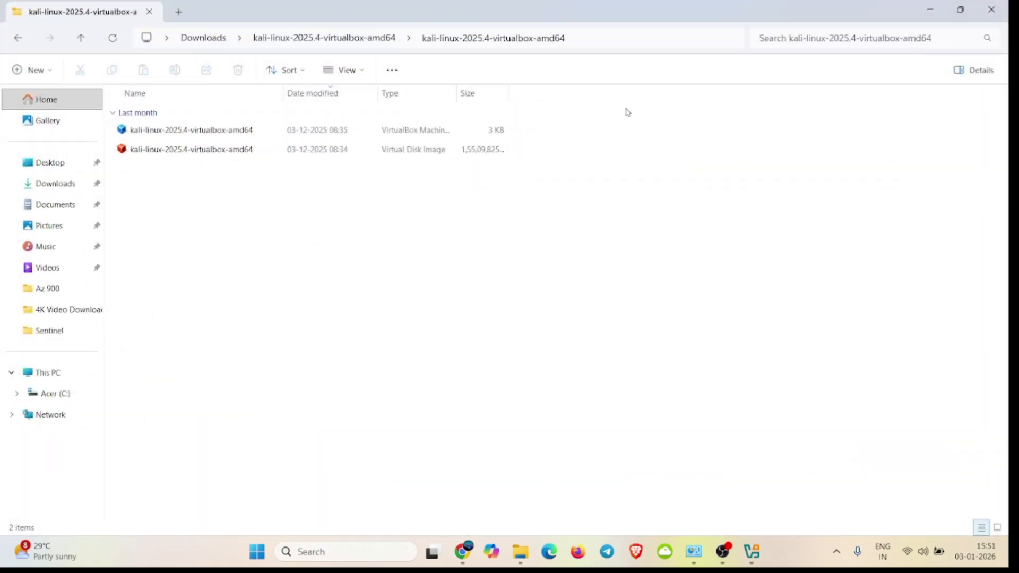
pyautogui.click(238, 133)
pyautogui.doubleClick(237, 133)
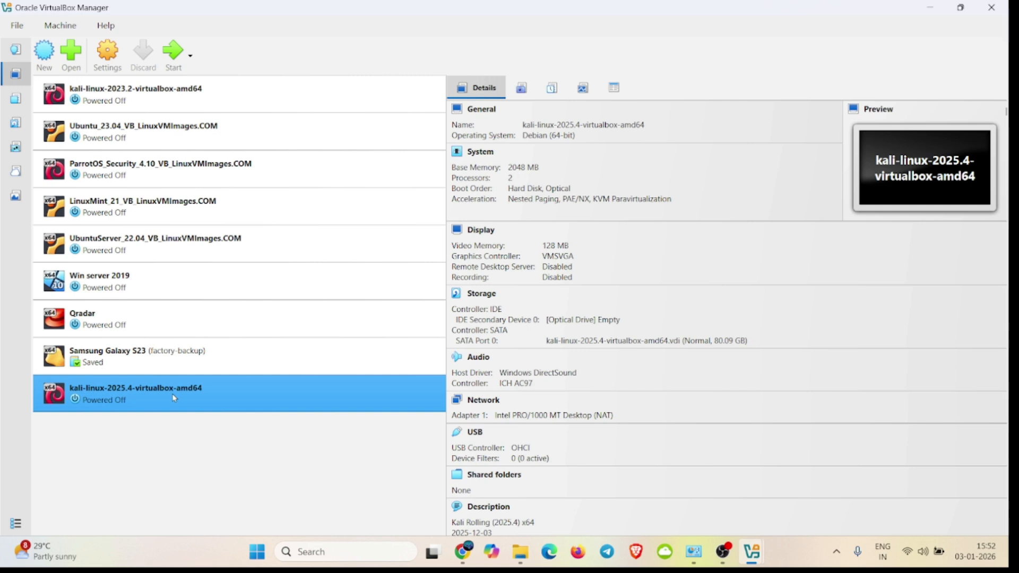
# Step: Start the kali-linux-2025.4-virtualbox-amd64 virtual machine and dismiss the auto capture keyboard notification
pyautogui.click(172, 56)
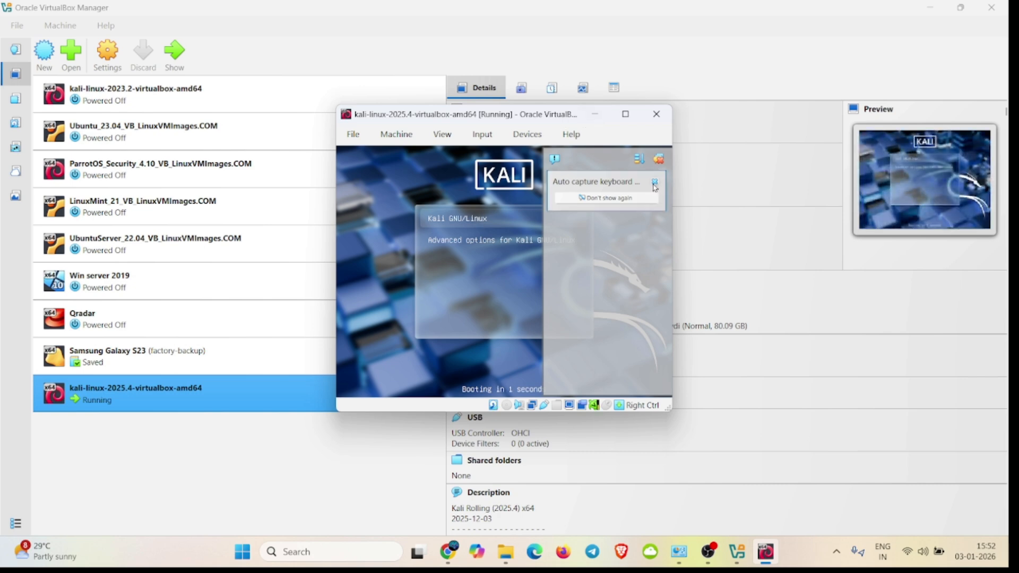
pyautogui.moveTo(653, 185)
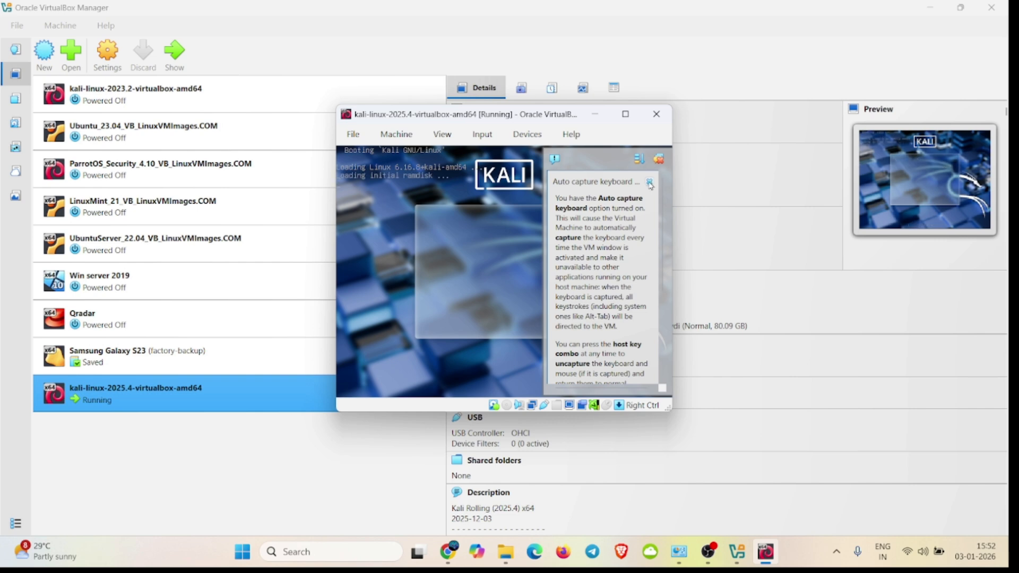
pyautogui.click(650, 182)
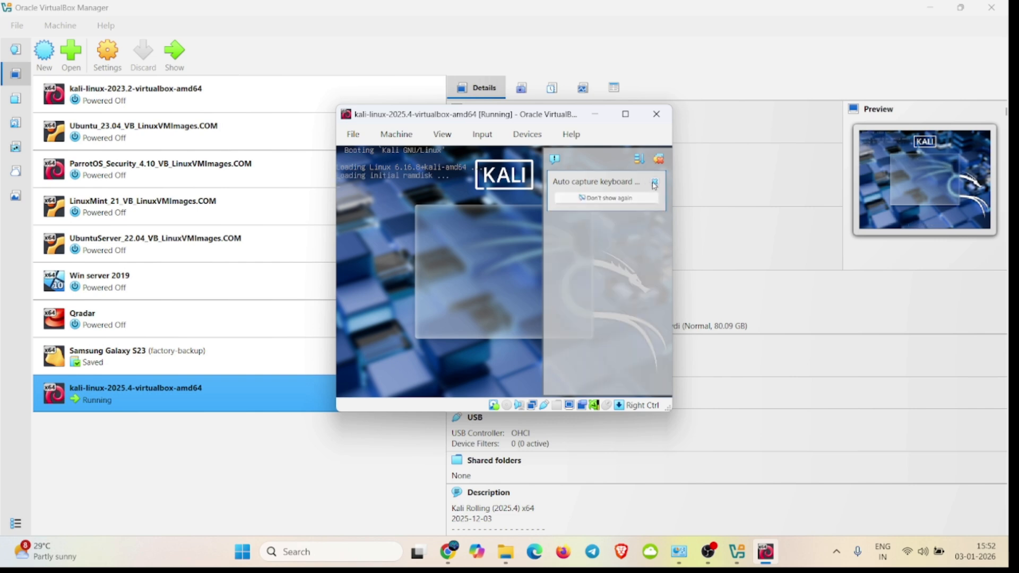
pyautogui.click(656, 184)
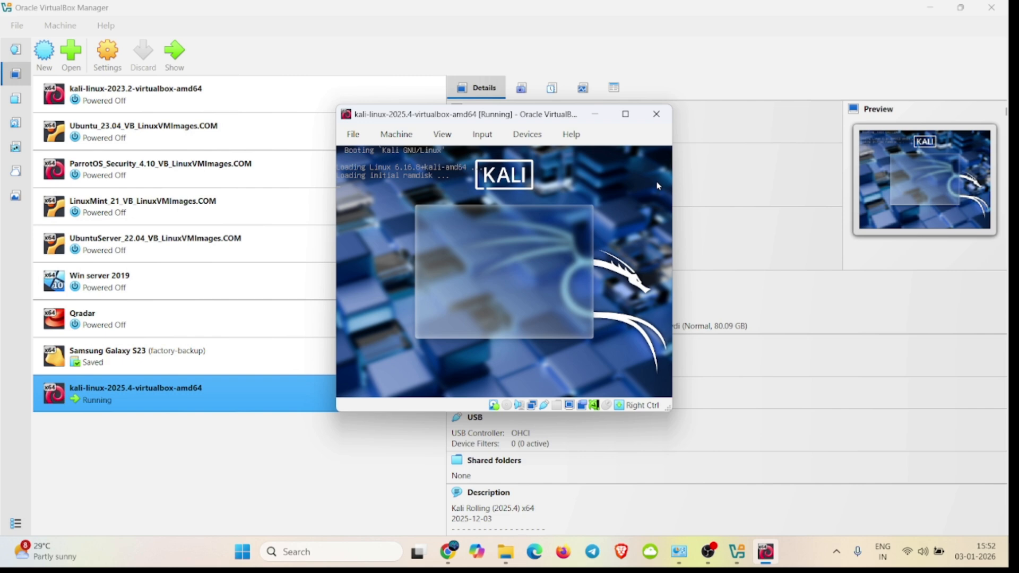
# Step: Bring the running Kali virtual machine window to the front, decline mouse capture and maximize the window
pyautogui.click(626, 115)
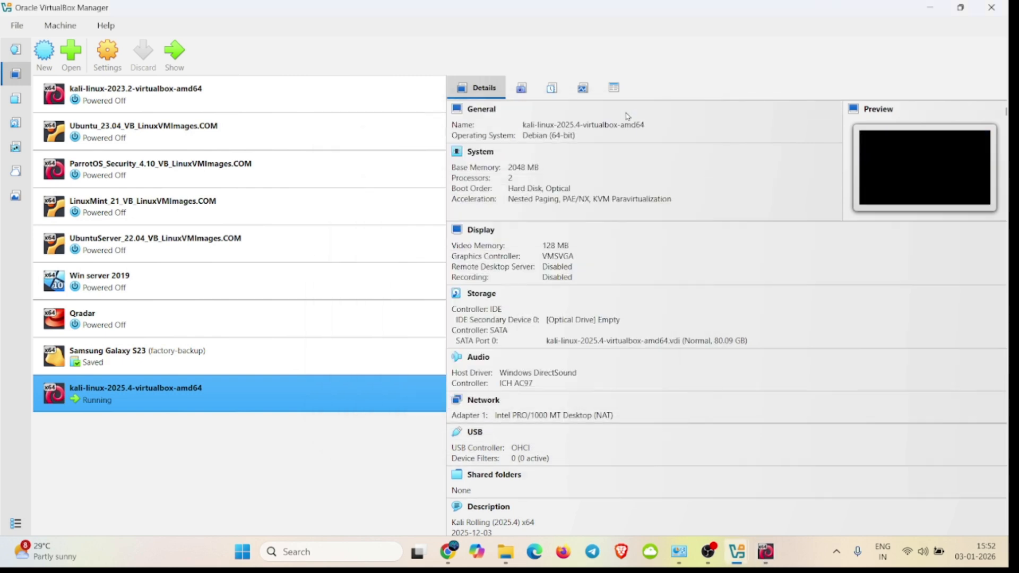
pyautogui.moveTo(765, 552)
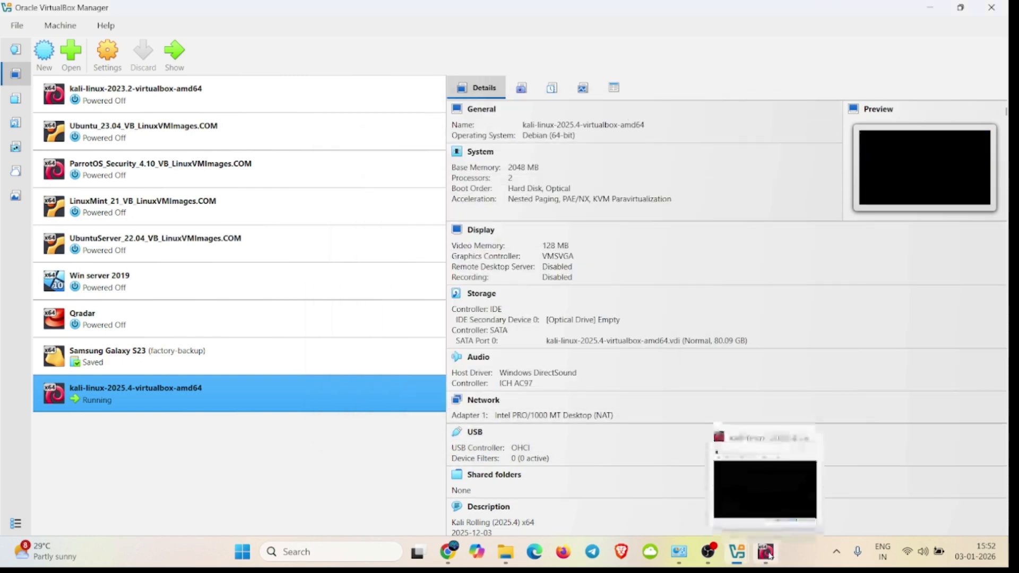
pyautogui.click(769, 512)
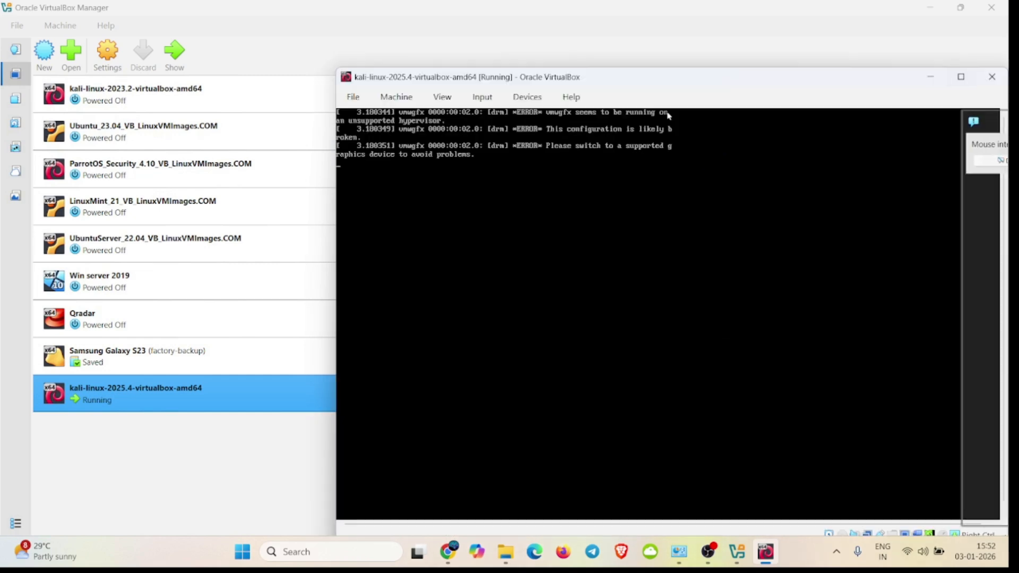
pyautogui.click(668, 115)
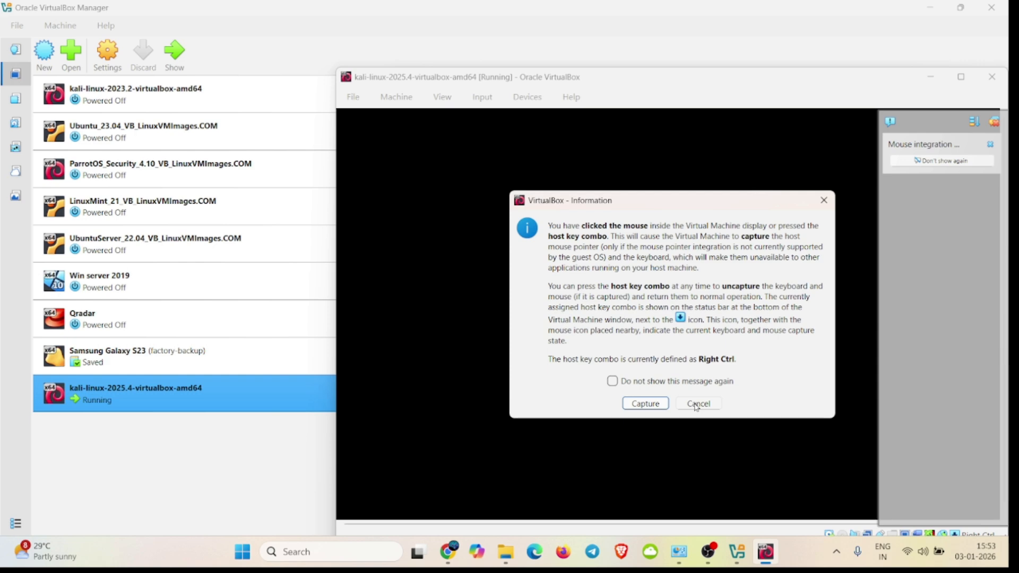
pyautogui.click(697, 404)
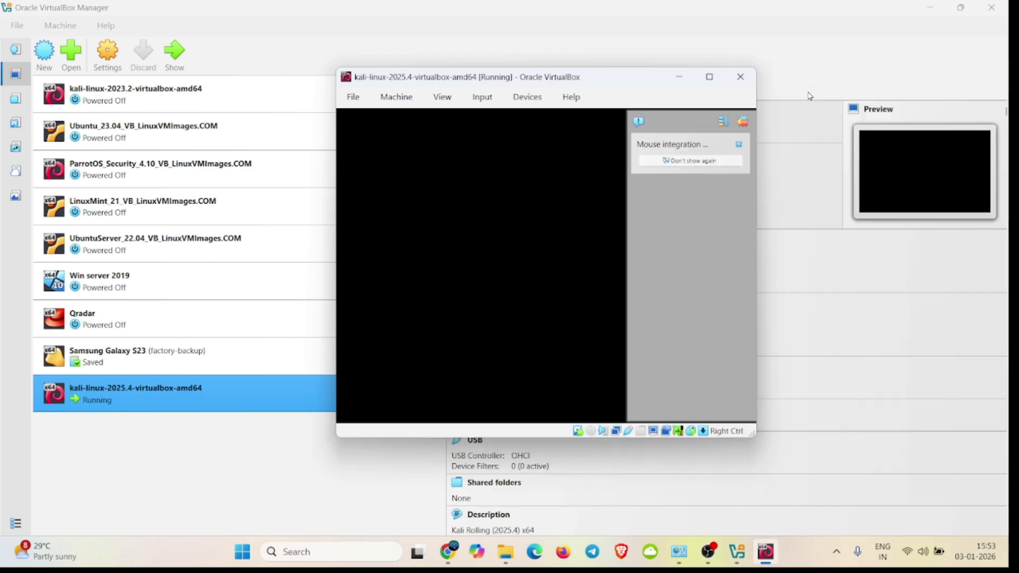
pyautogui.click(714, 84)
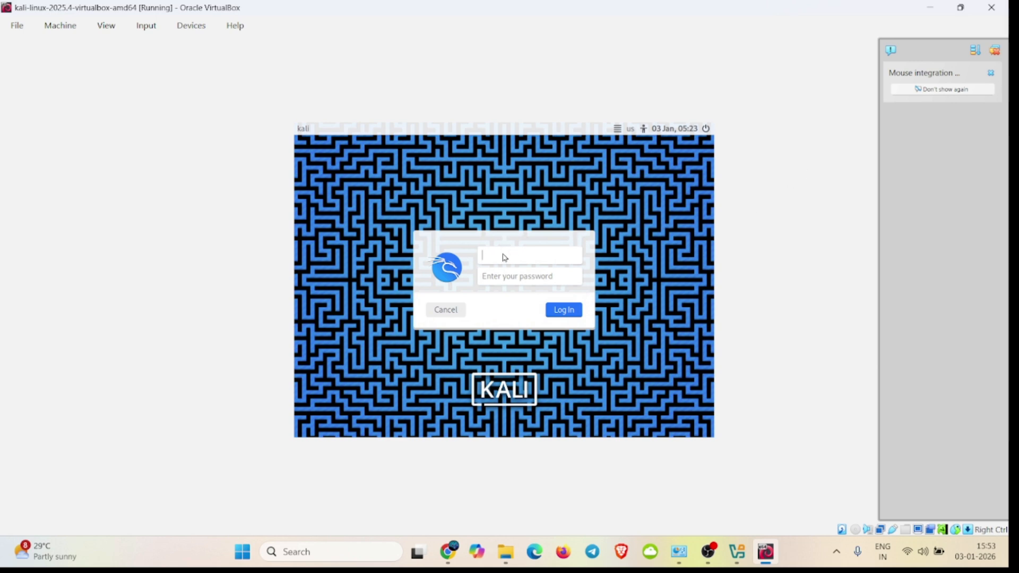
# Step: Log in to the Kali desktop with the username kali and the account password
pyautogui.write('kali')
pyautogui.press('Tab')
pyautogui.write('kal')
pyautogui.press('Return')
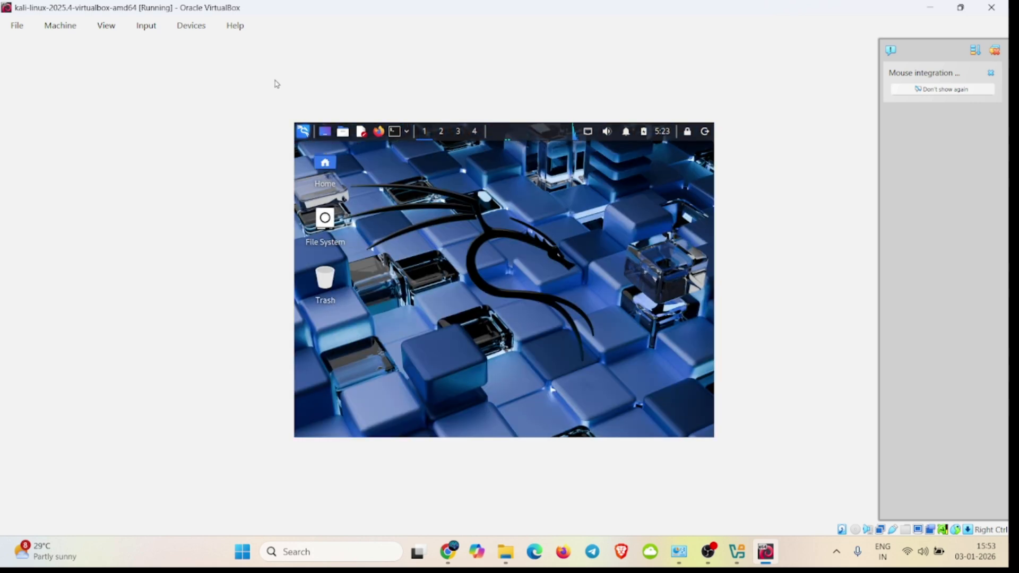
# Step: Switch the virtual machine to full-screen mode and dismiss the mouse integration notification
pyautogui.click(109, 28)
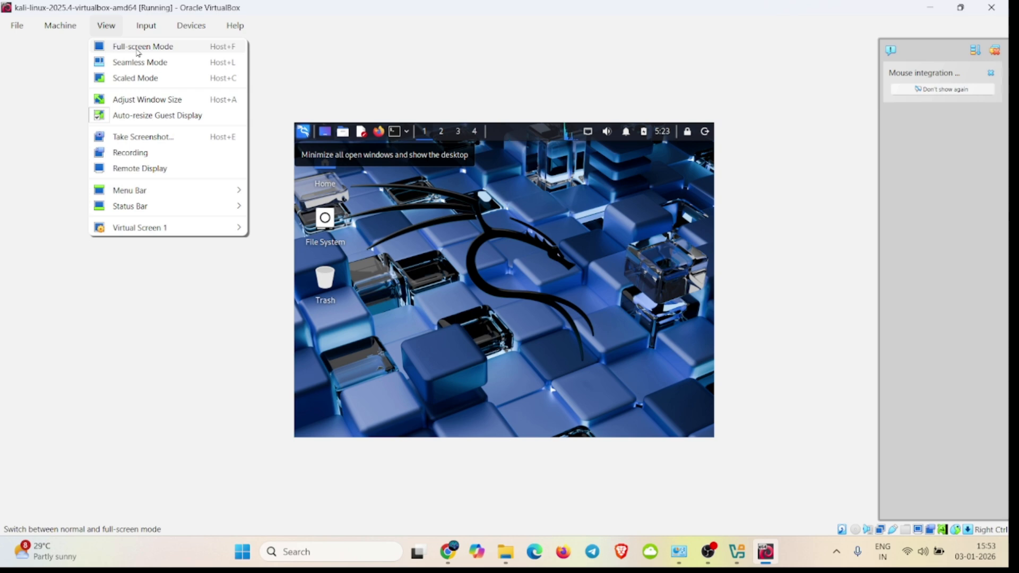
pyautogui.click(157, 48)
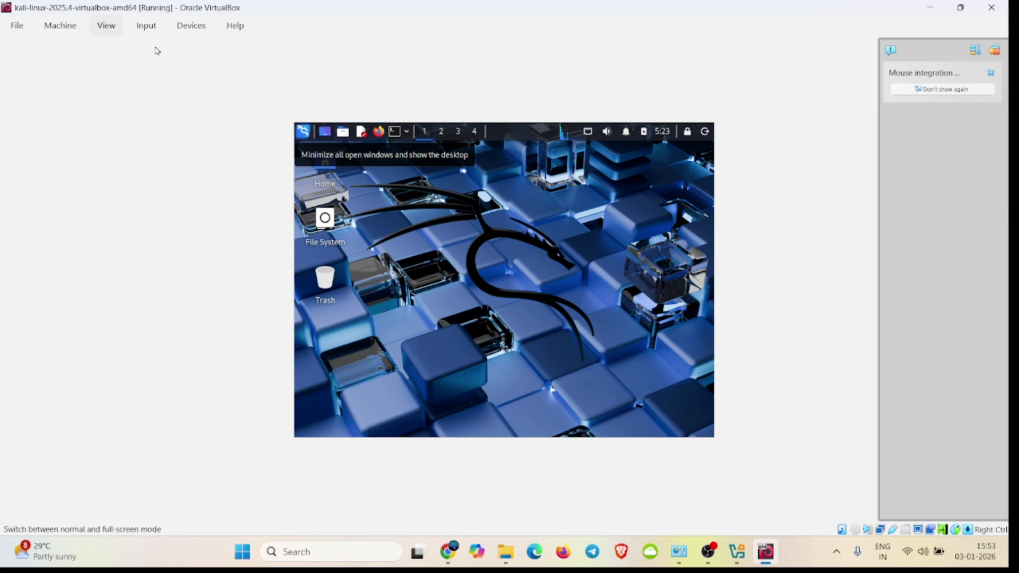
pyautogui.click(477, 333)
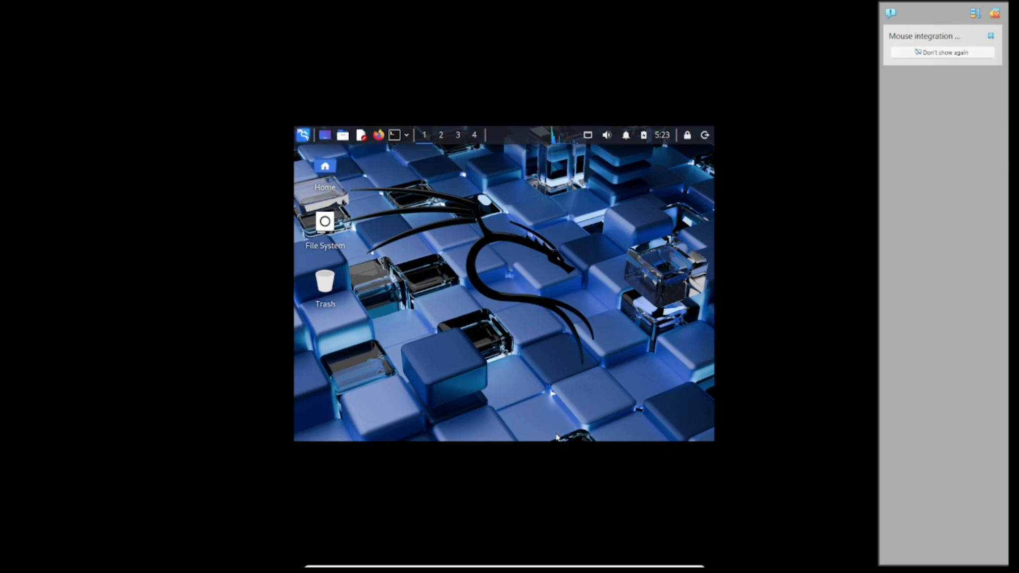
pyautogui.click(992, 39)
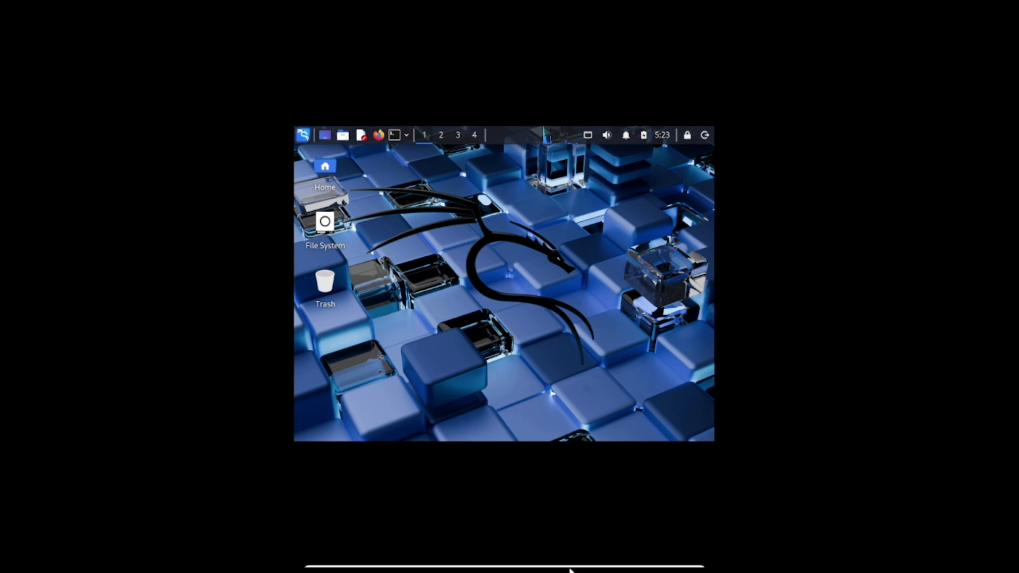
# Step: Leave full-screen mode and close the Kali virtual machine with its machine state saved
pyautogui.moveTo(570, 571)
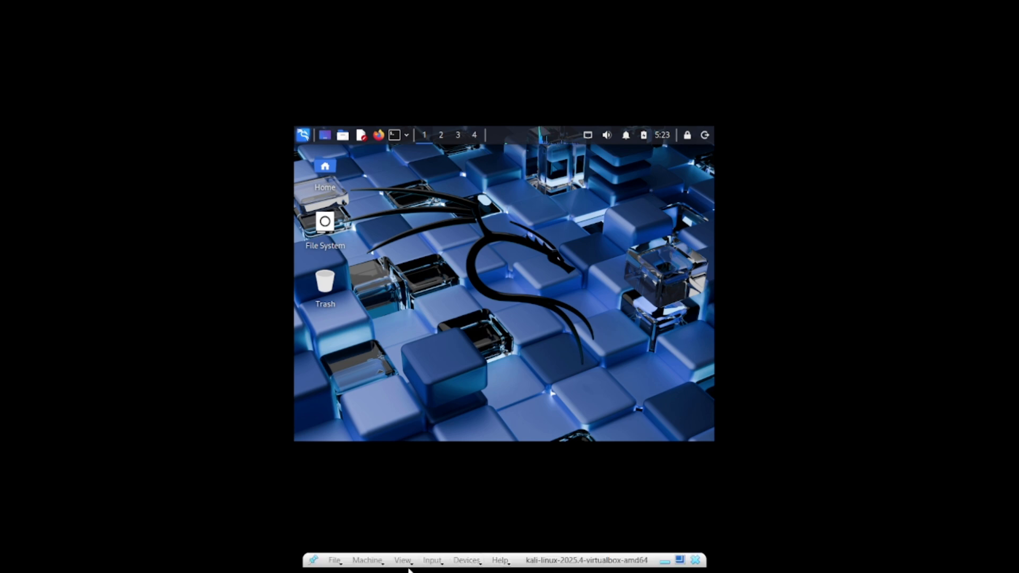
pyautogui.click(409, 565)
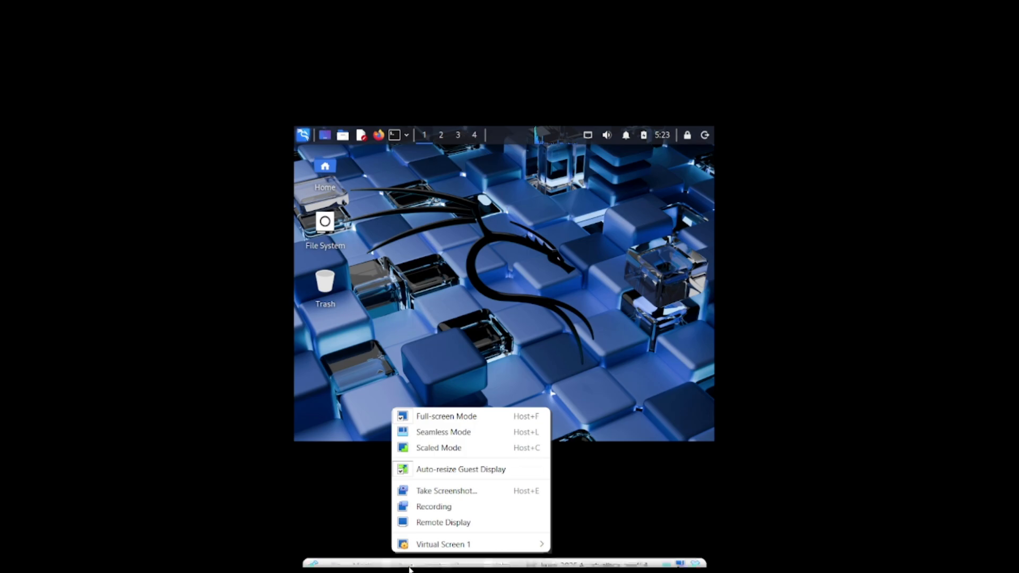
pyautogui.click(480, 416)
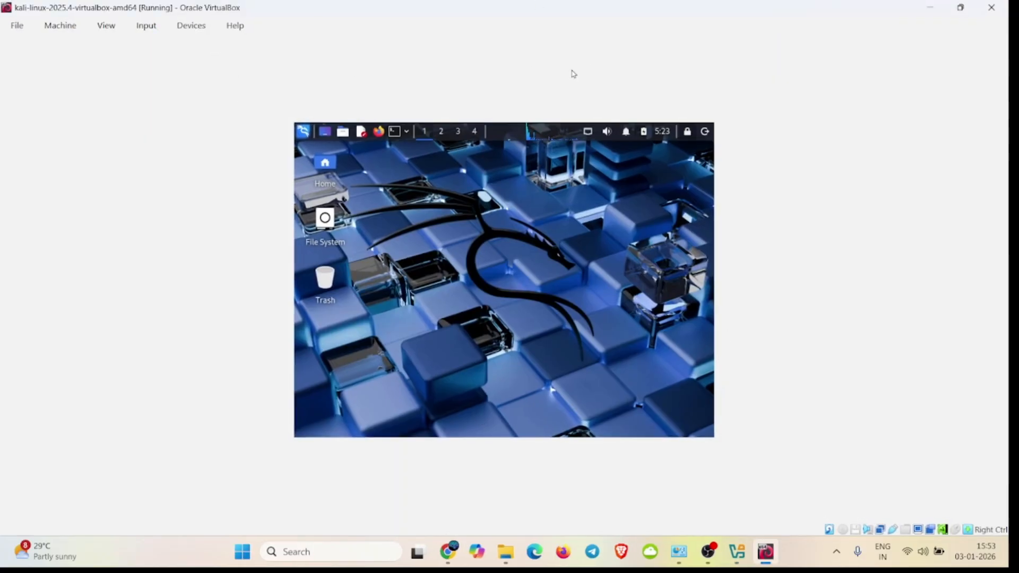
pyautogui.click(987, 11)
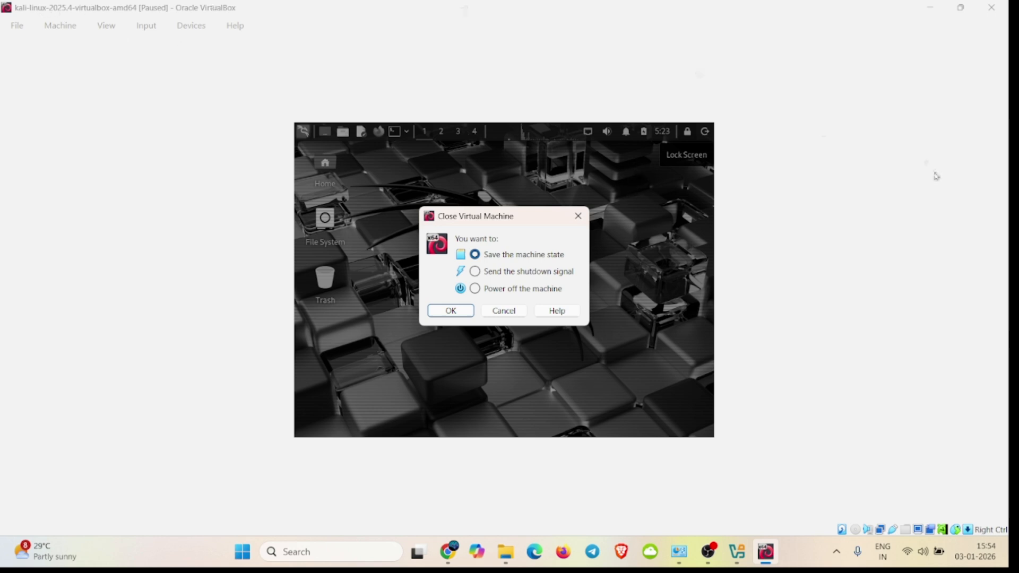
pyautogui.click(459, 315)
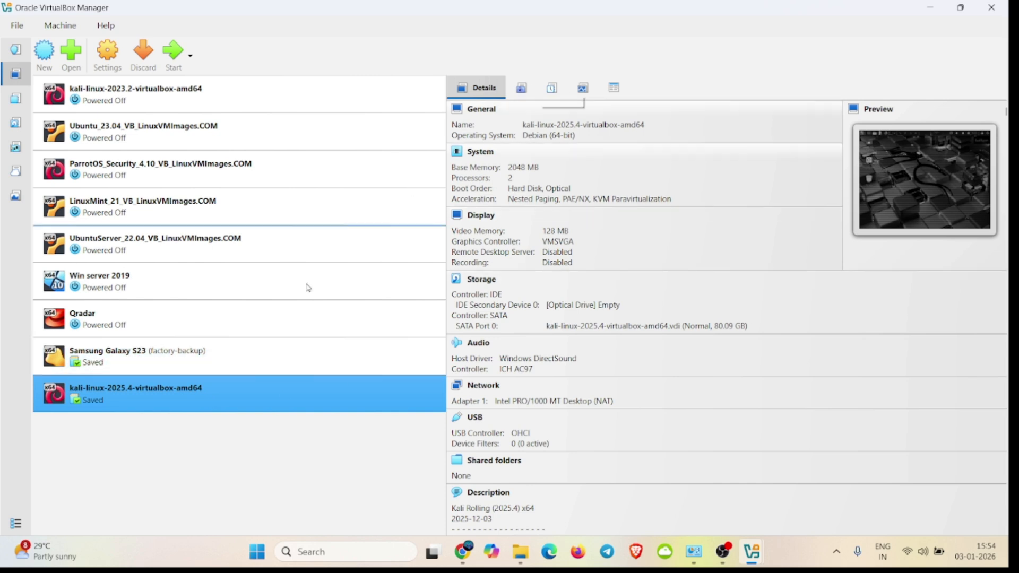
# Step: Resume the saved kali-linux-2025.4-virtualbox-amd64 machine, then open a terminal and reposition its window on the Kali desktop
pyautogui.click(174, 52)
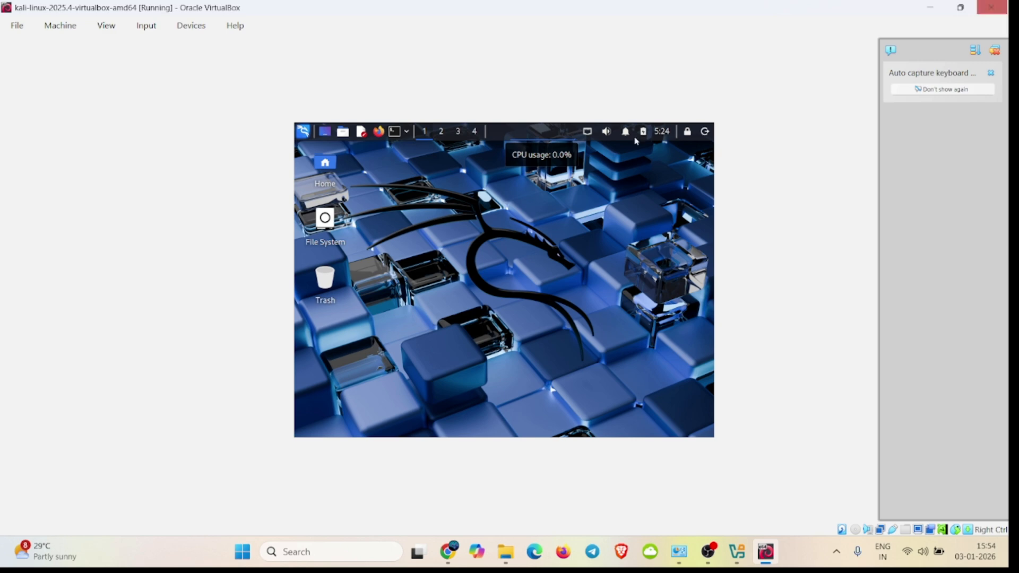
pyautogui.click(394, 132)
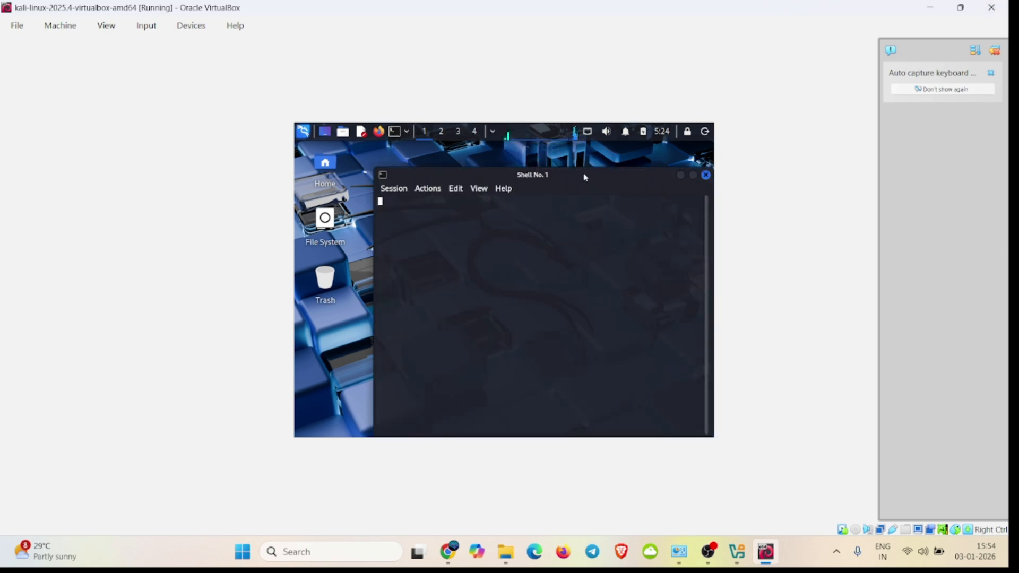
pyautogui.moveTo(585, 178); pyautogui.dragTo(515, 151)
pyautogui.rightClick(515, 151)
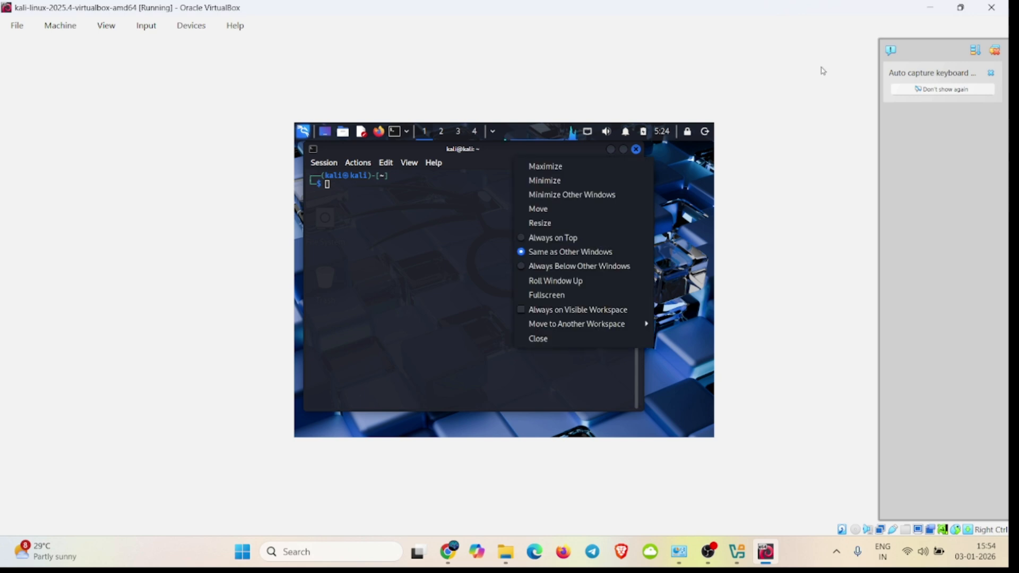
# Step: Close the running Kali virtual machine by powering off the machine
pyautogui.click(994, 8)
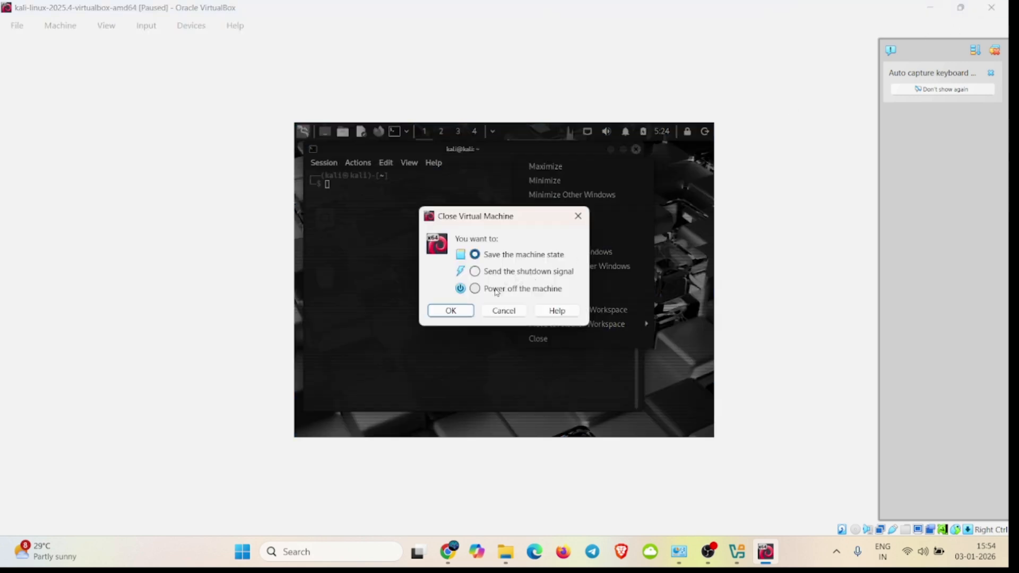
pyautogui.click(529, 273)
pyautogui.click(523, 291)
pyautogui.click(450, 311)
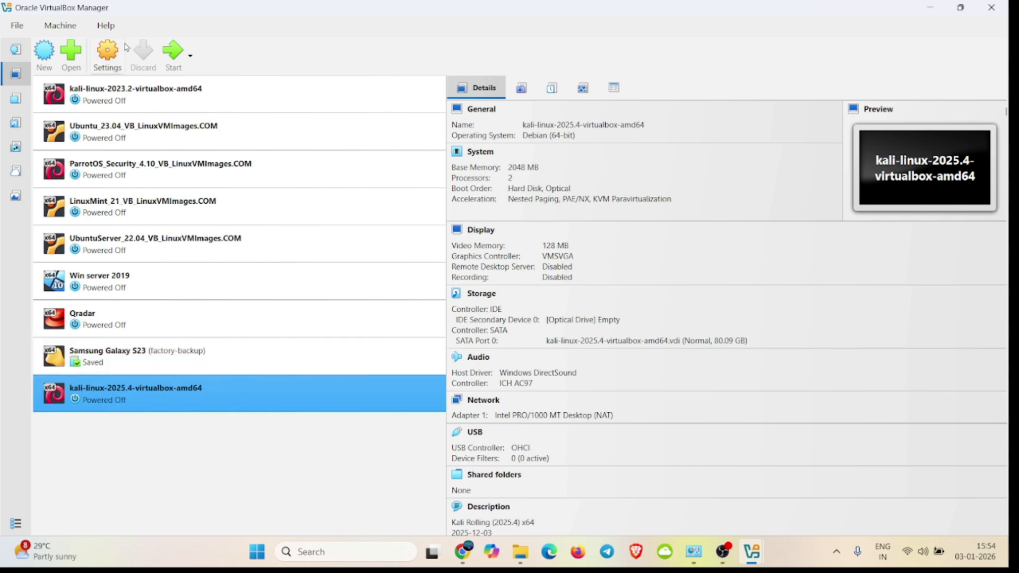
# Step: Open the Kali virtual machine's settings and examine its general identity, base memory, processor, acceleration and display options
pyautogui.click(109, 51)
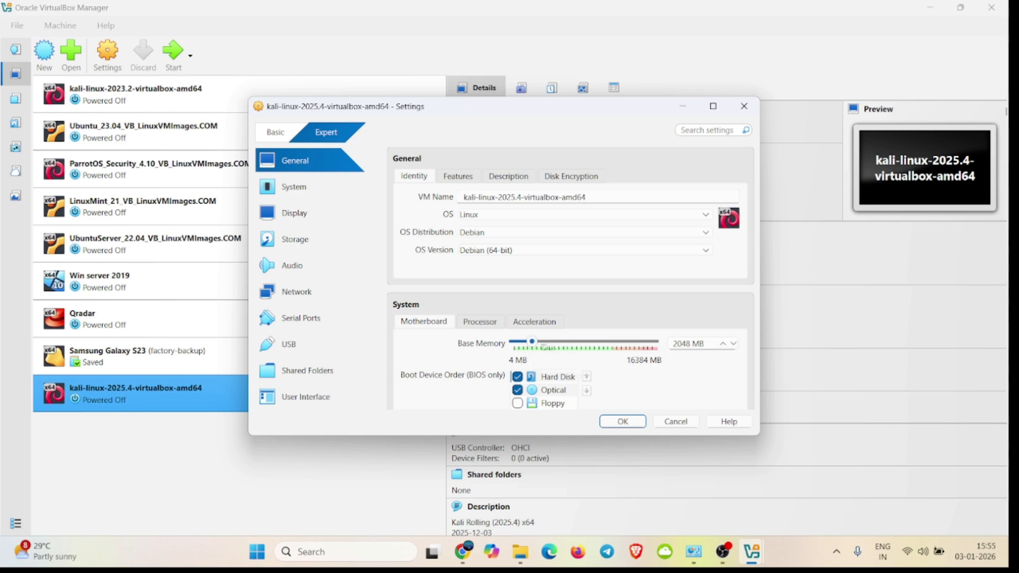
pyautogui.moveTo(532, 343)
pyautogui.mouseDown()
pyautogui.moveTo(548, 345)
pyautogui.moveTo(534, 350)
pyautogui.mouseUp()
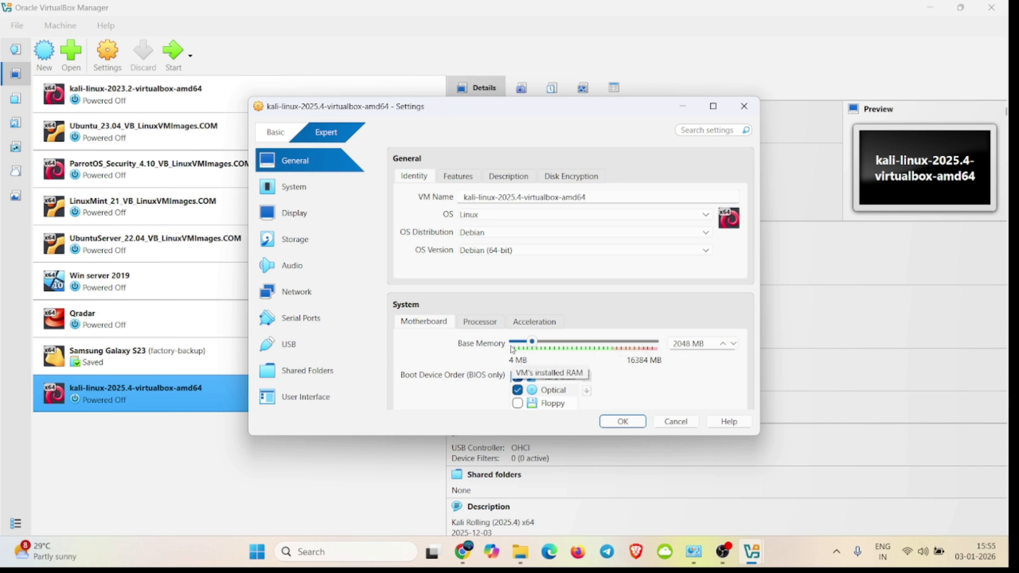
pyautogui.scroll(-5, 487, 335)
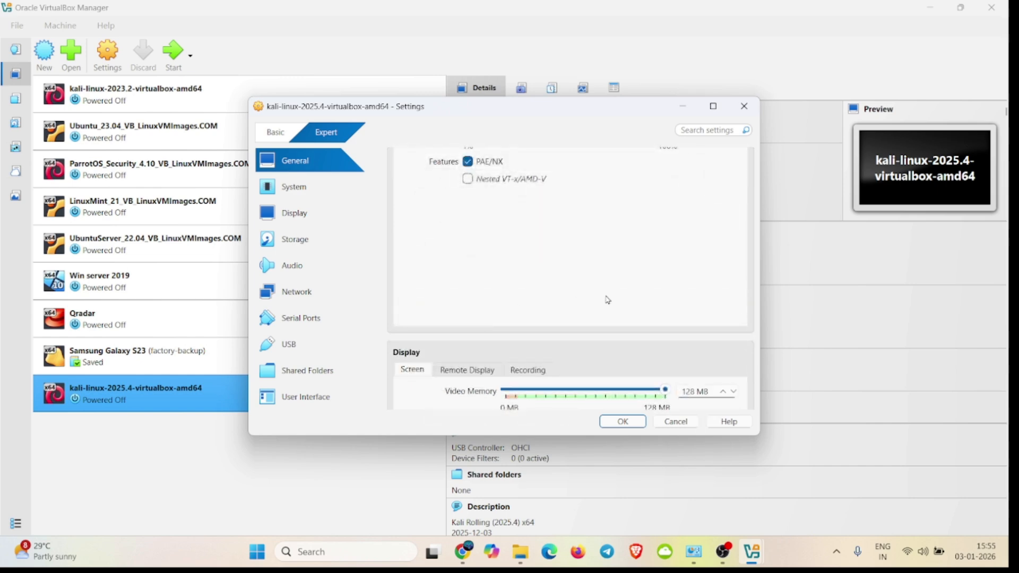
pyautogui.scroll(-4, 608, 300)
pyautogui.scroll(2, 608, 300)
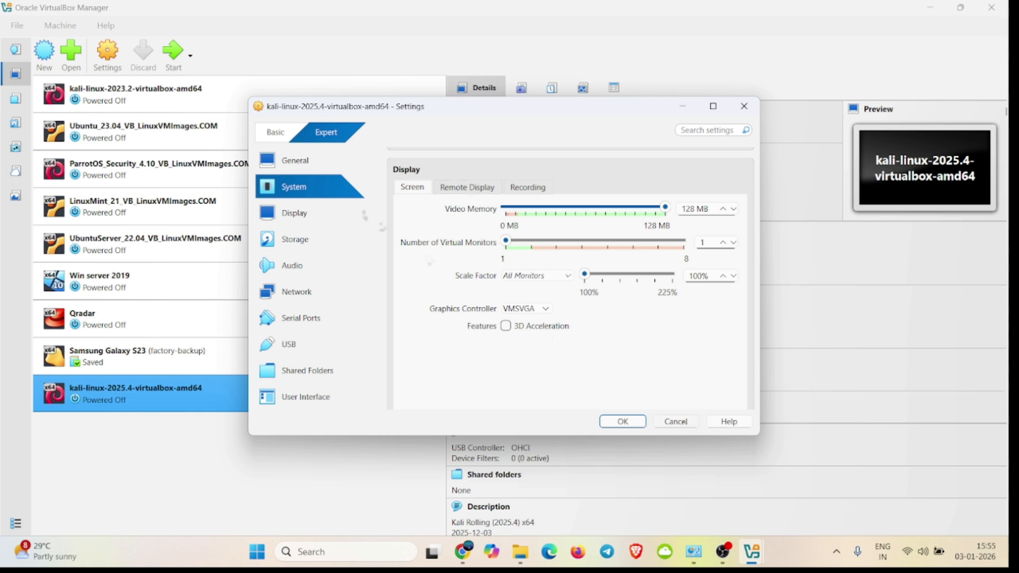
pyautogui.click(301, 162)
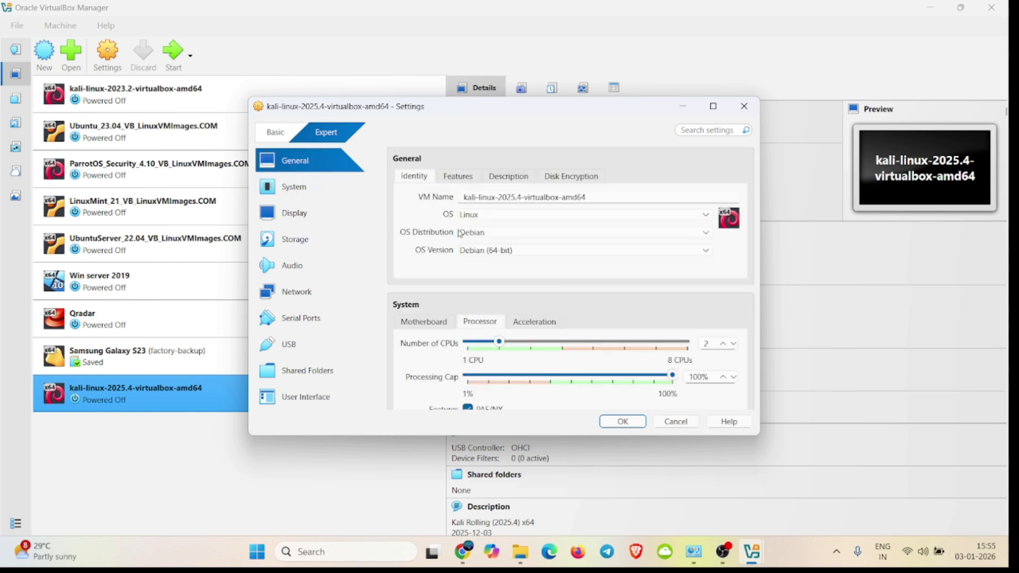
pyautogui.scroll(-3, 561, 320)
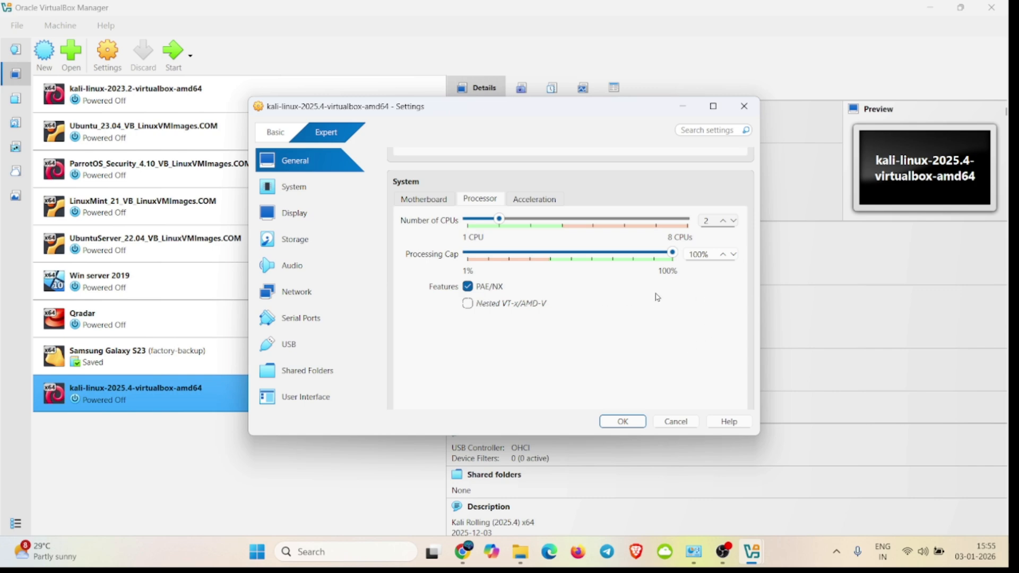
pyautogui.scroll(-6, 523, 206)
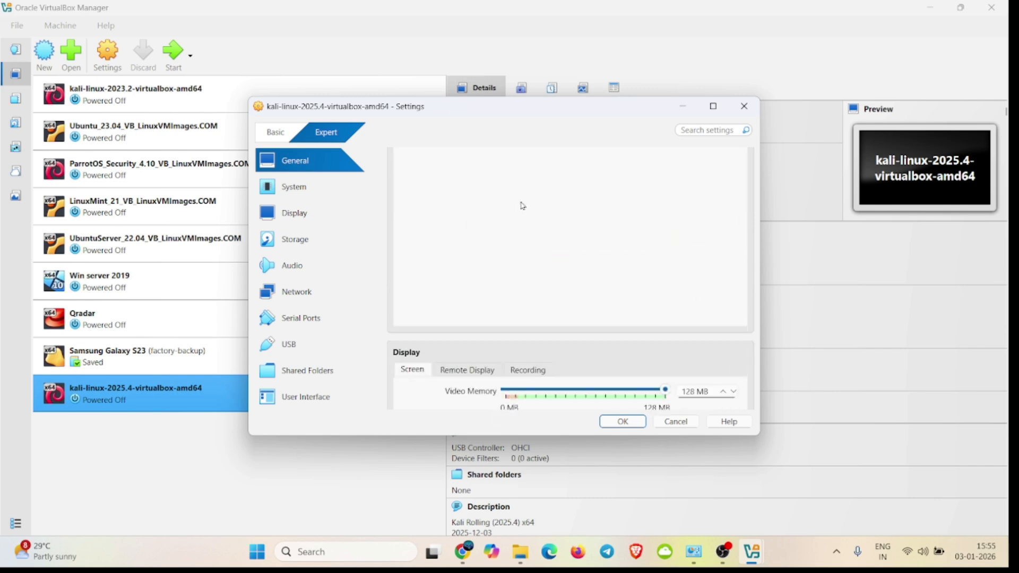
pyautogui.scroll(4, 523, 206)
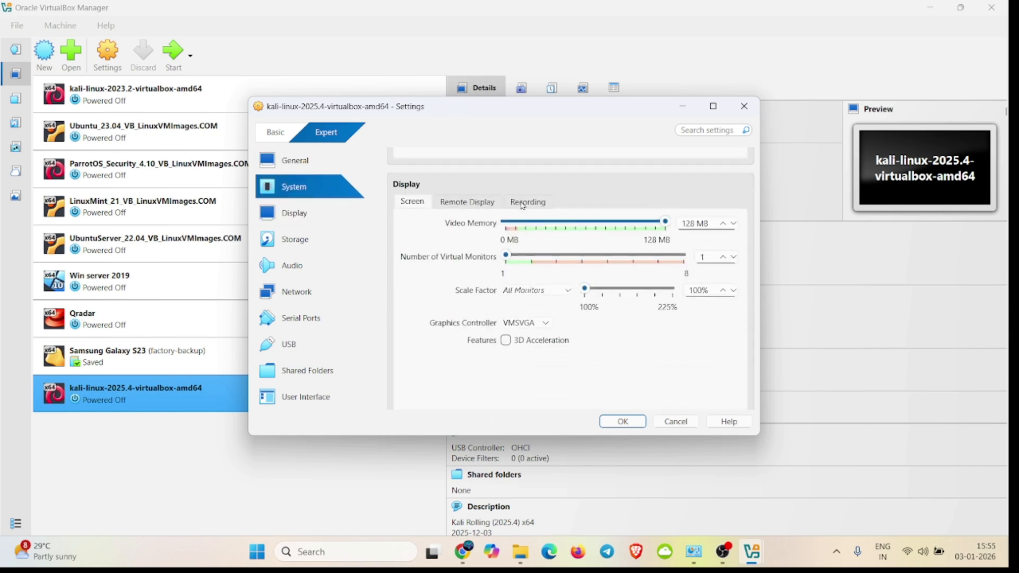
pyautogui.scroll(4, 489, 235)
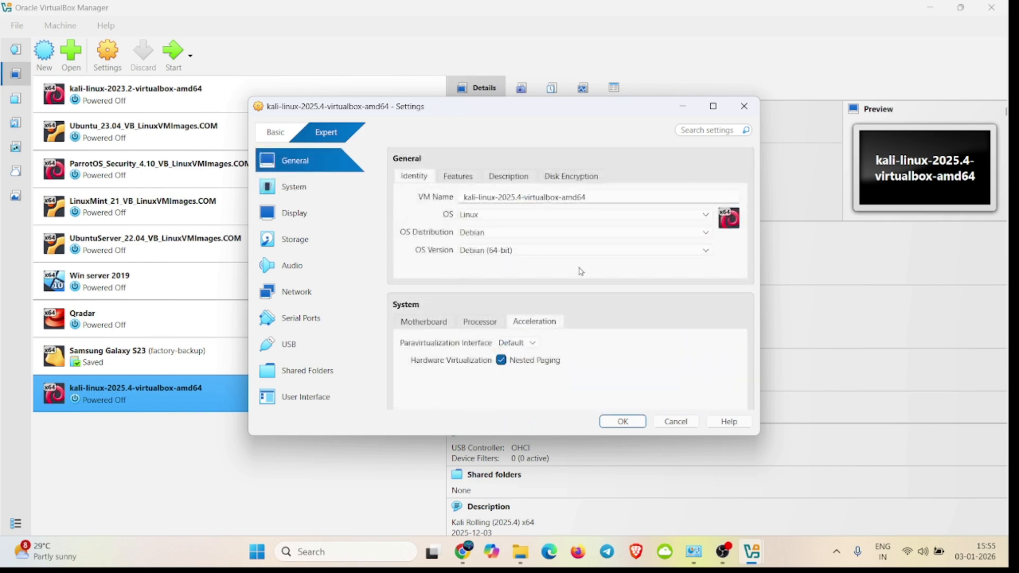
# Step: Examine the Kali virtual machine's storage, display, audio and network adapter settings, and accept the settings dialog
pyautogui.click(296, 240)
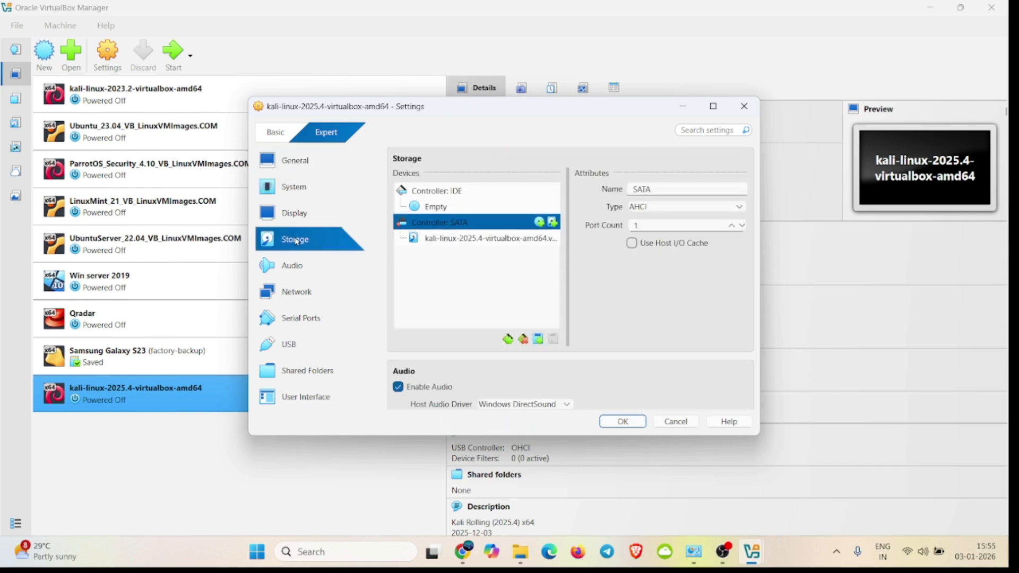
pyautogui.click(295, 218)
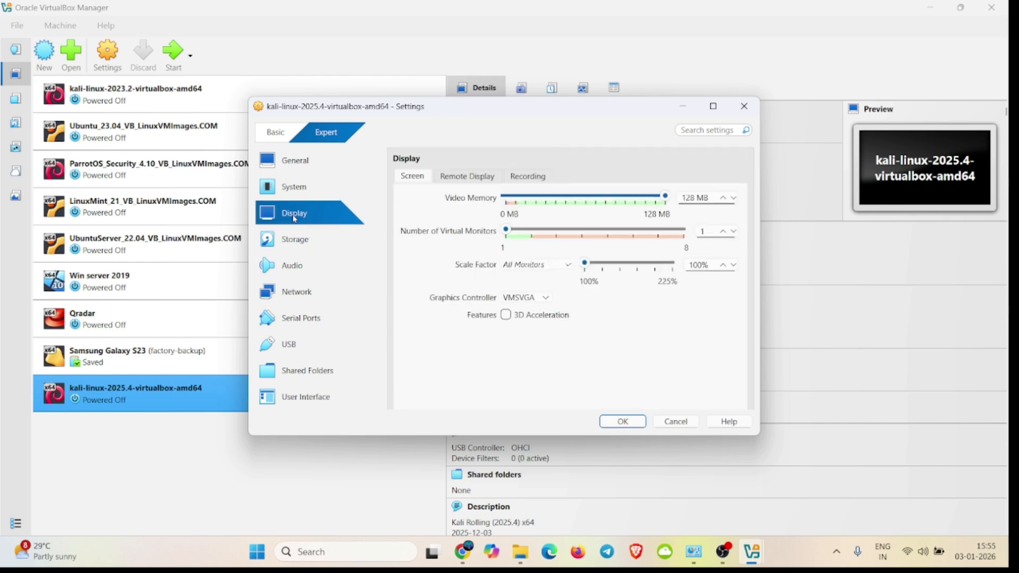
pyautogui.click(295, 268)
pyautogui.click(296, 289)
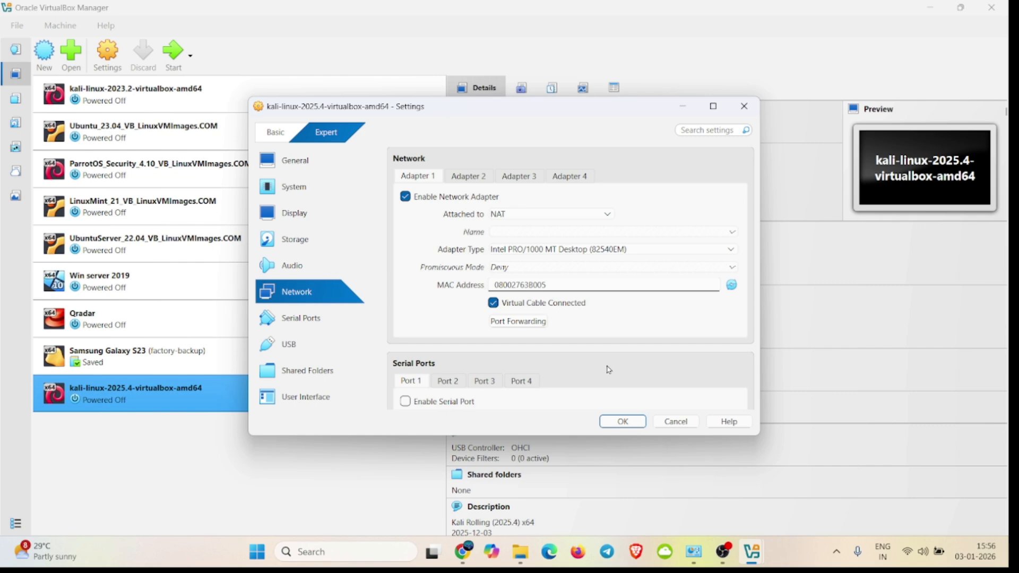
pyautogui.click(623, 422)
pyautogui.moveTo(694, 552)
pyautogui.moveTo(738, 491)
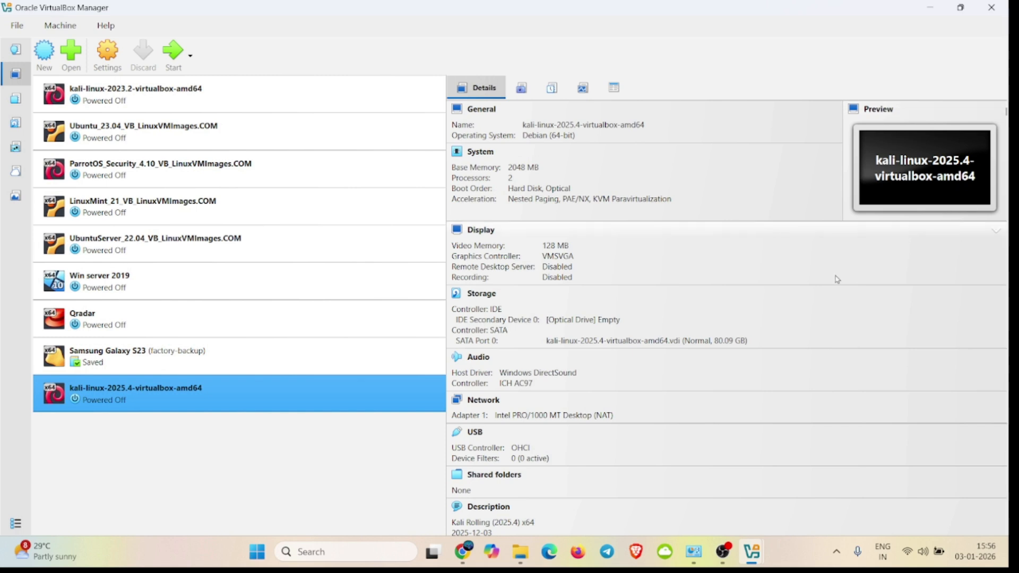